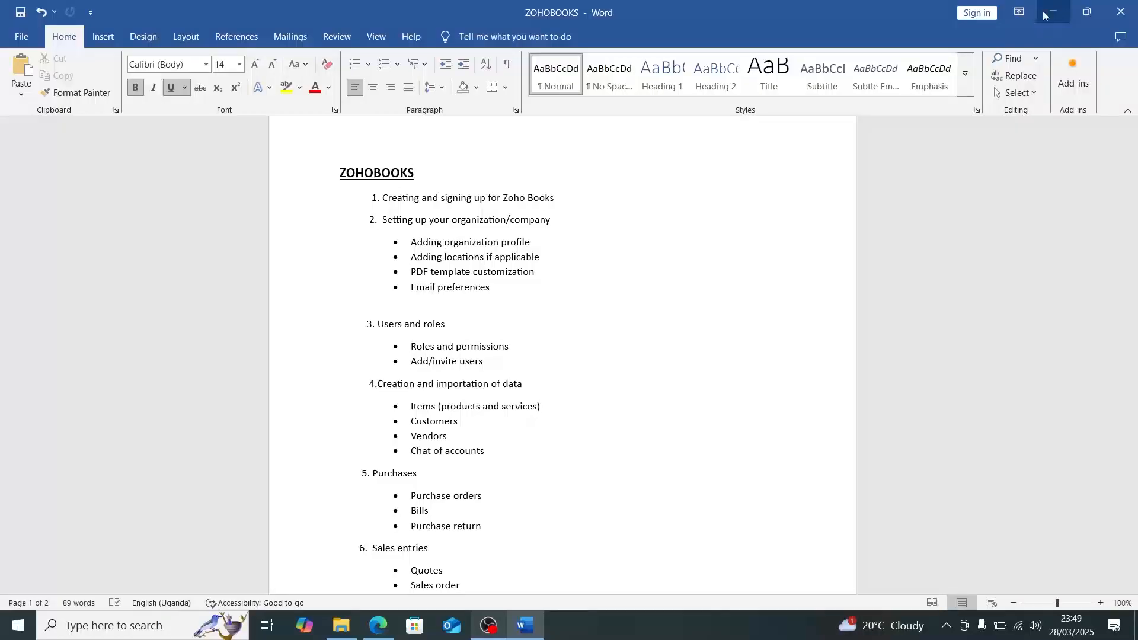
# Switch to Zoho Books in the browser and open the Items list with its additional actions.
pyautogui.click(372, 629)
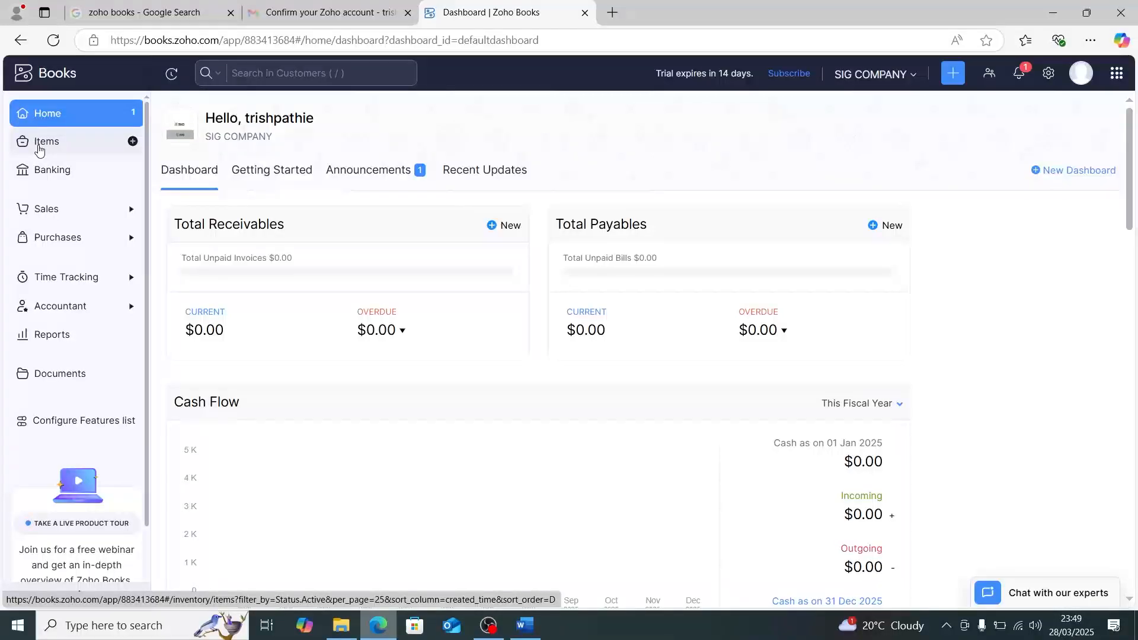
pyautogui.click(39, 151)
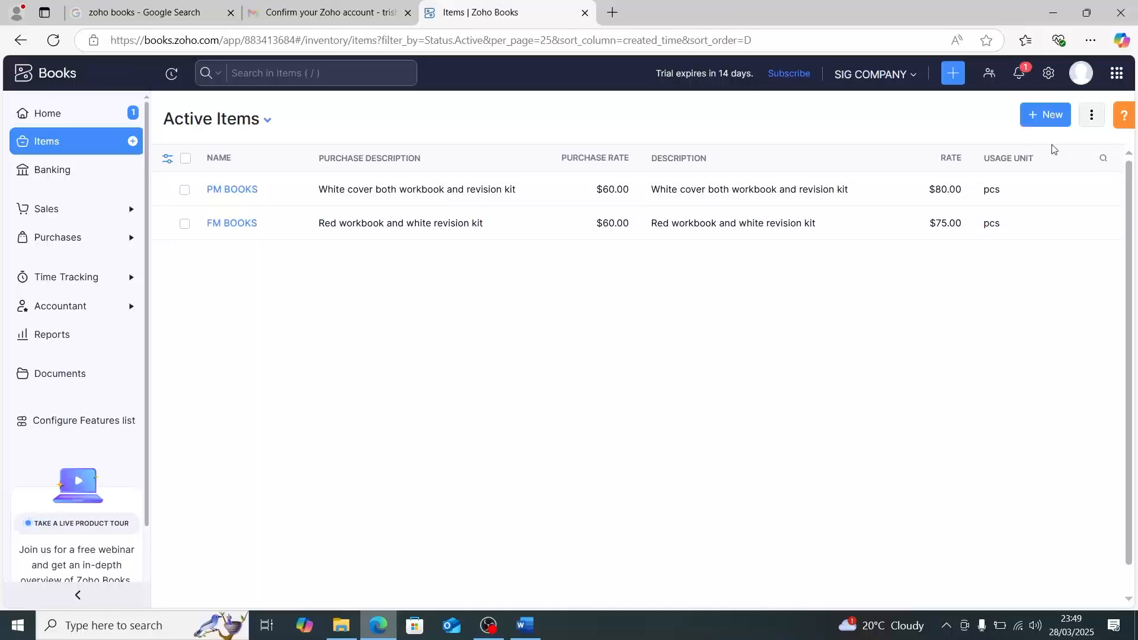
pyautogui.click(1089, 122)
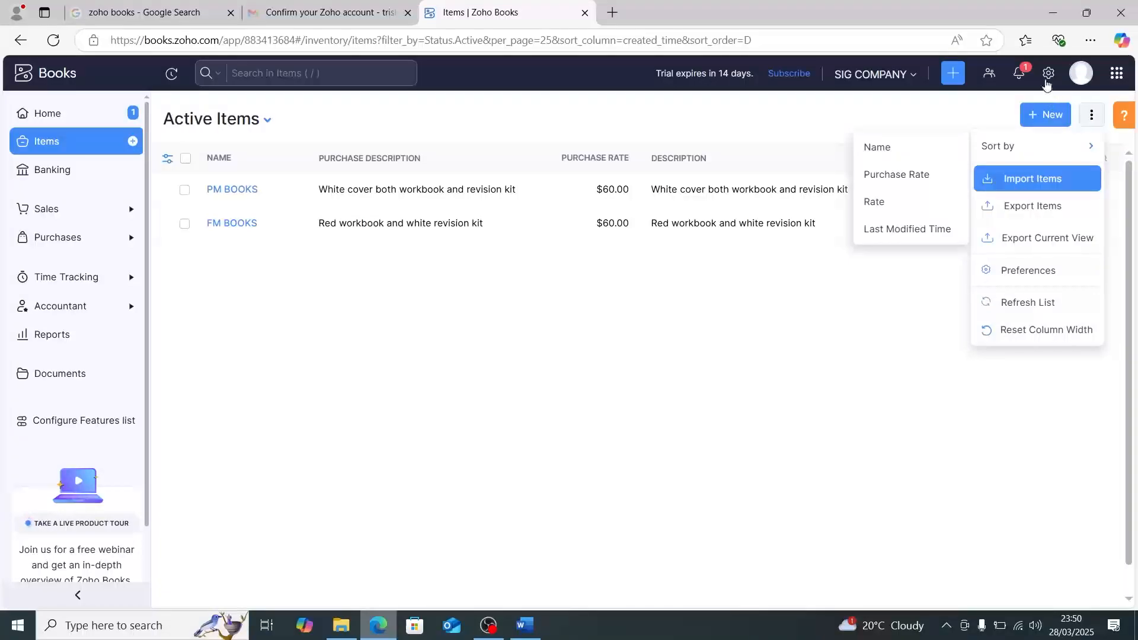
# Enable inventory tracking in the item preferences, save them and close the settings.
pyautogui.click(1045, 81)
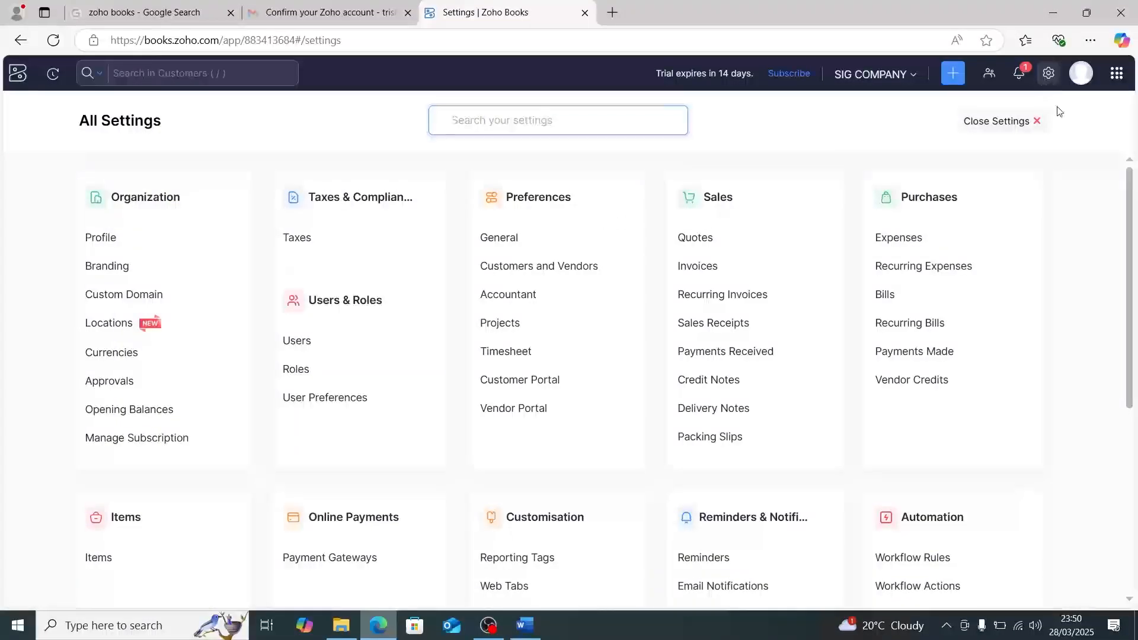
pyautogui.scroll(-1, 279, 433)
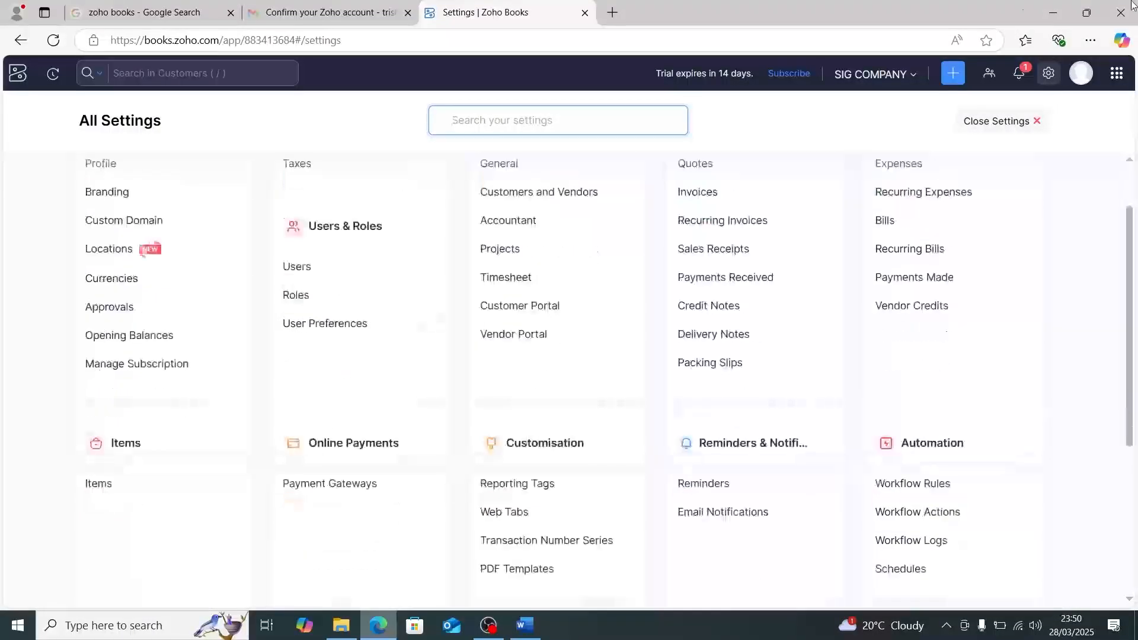
pyautogui.click(98, 492)
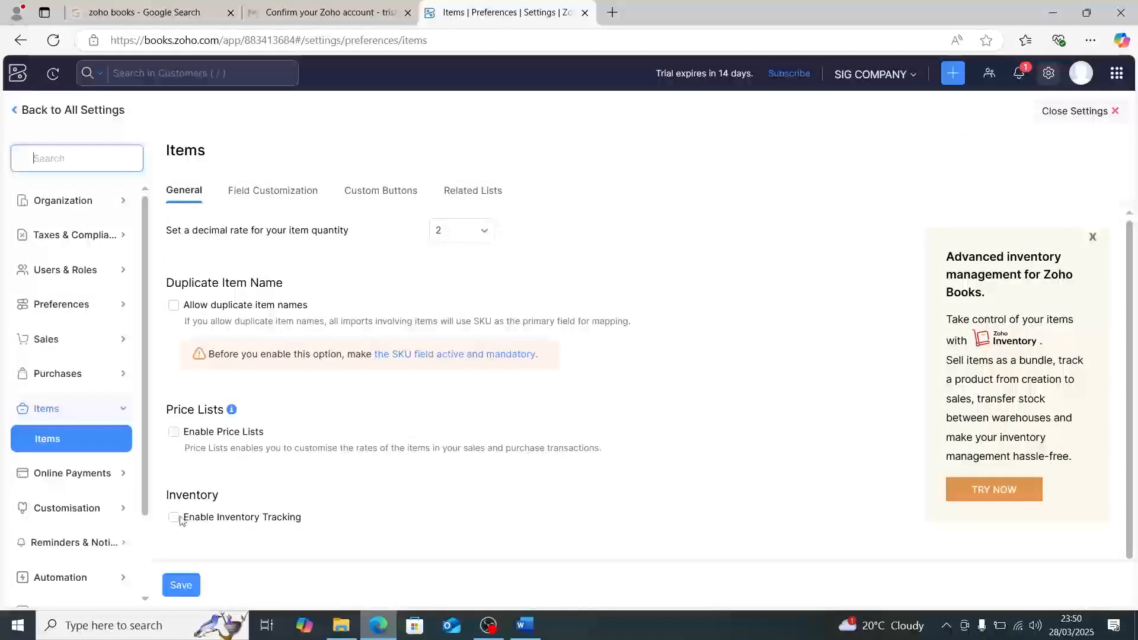
pyautogui.click(174, 518)
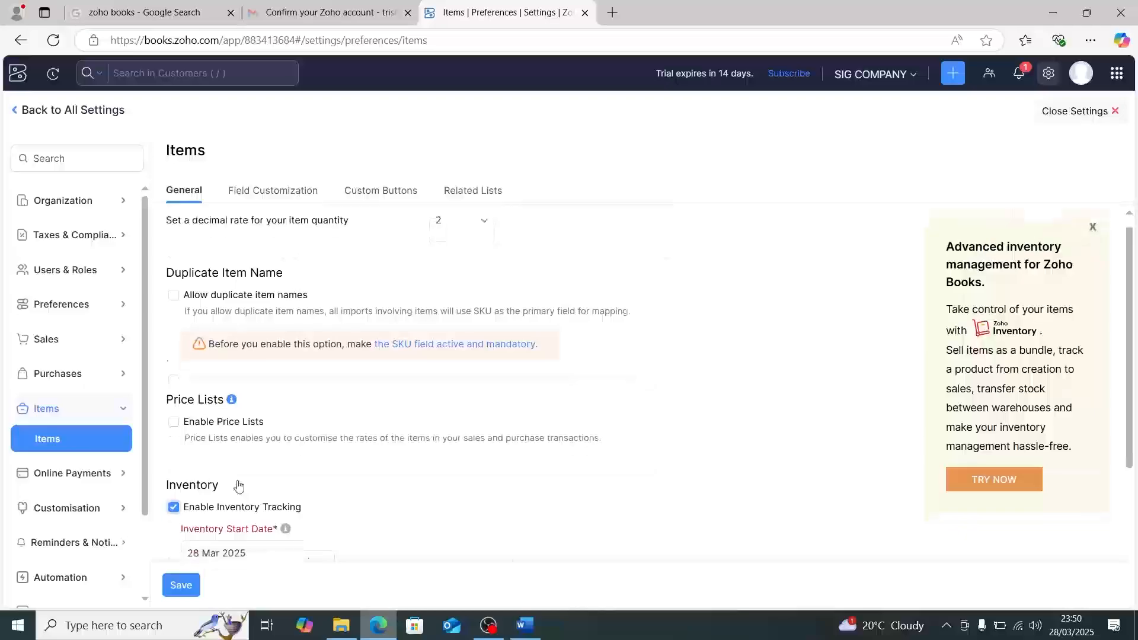
pyautogui.scroll(-3, 237, 481)
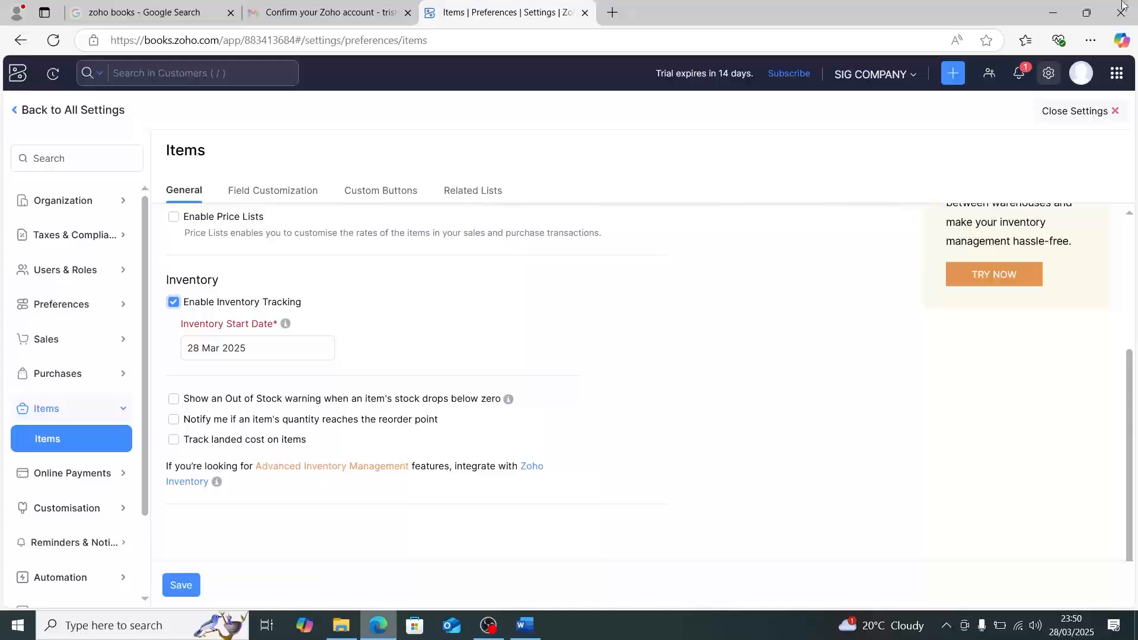
pyautogui.click(176, 584)
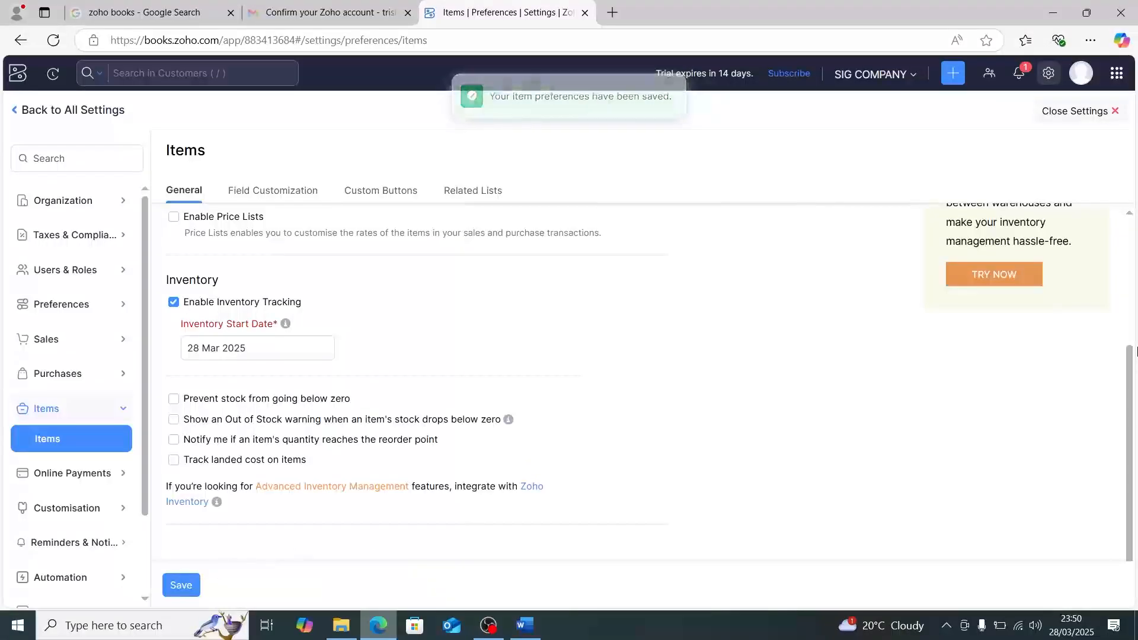
pyautogui.click(1115, 115)
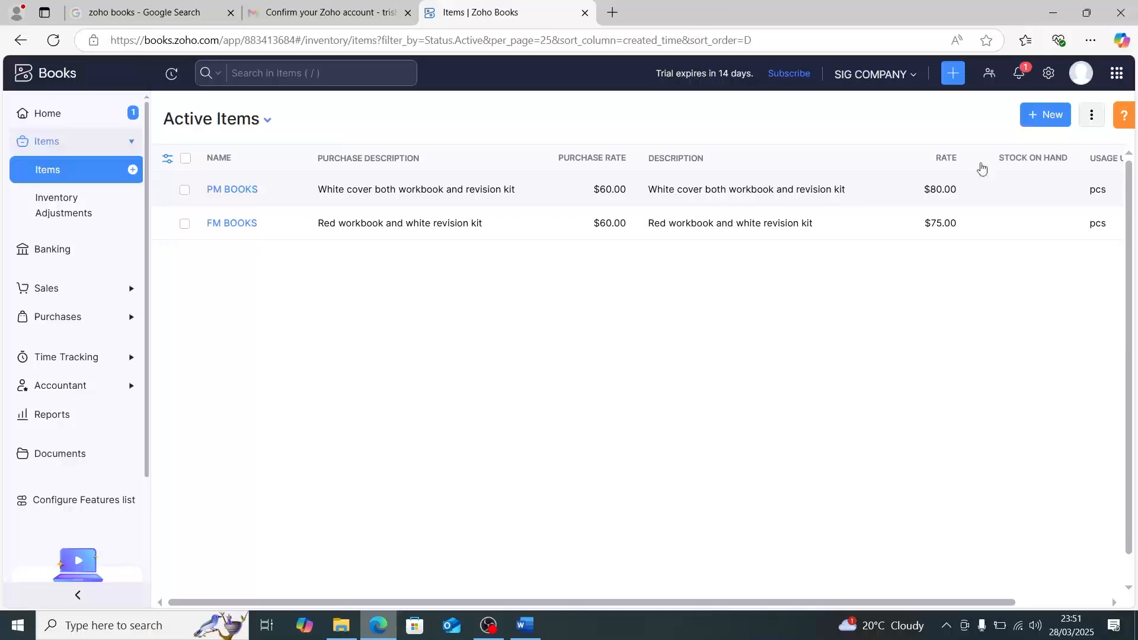
# Export all items from the Items module in CSV format and open the downloaded Item (1).csv file.
pyautogui.click(1091, 118)
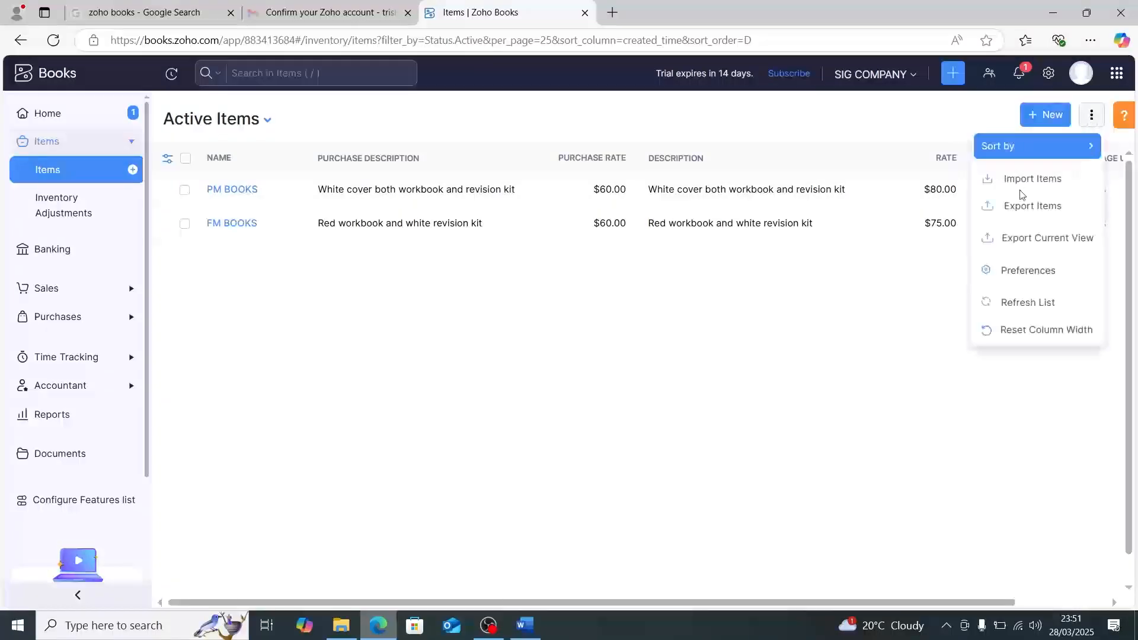
pyautogui.click(1013, 205)
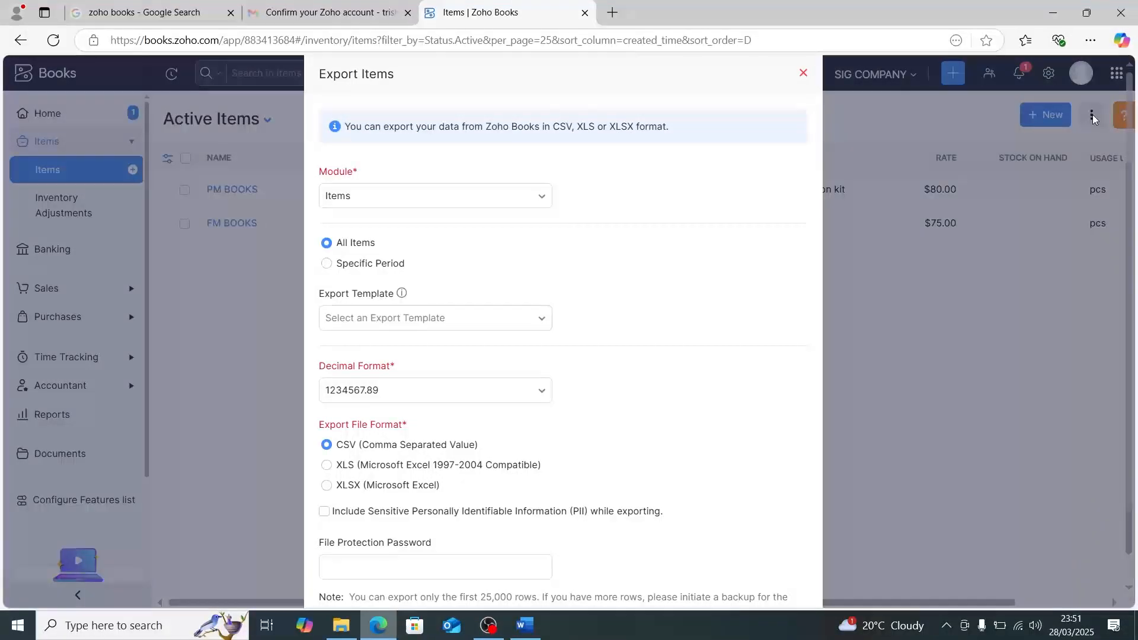
pyautogui.scroll(-2, 682, 305)
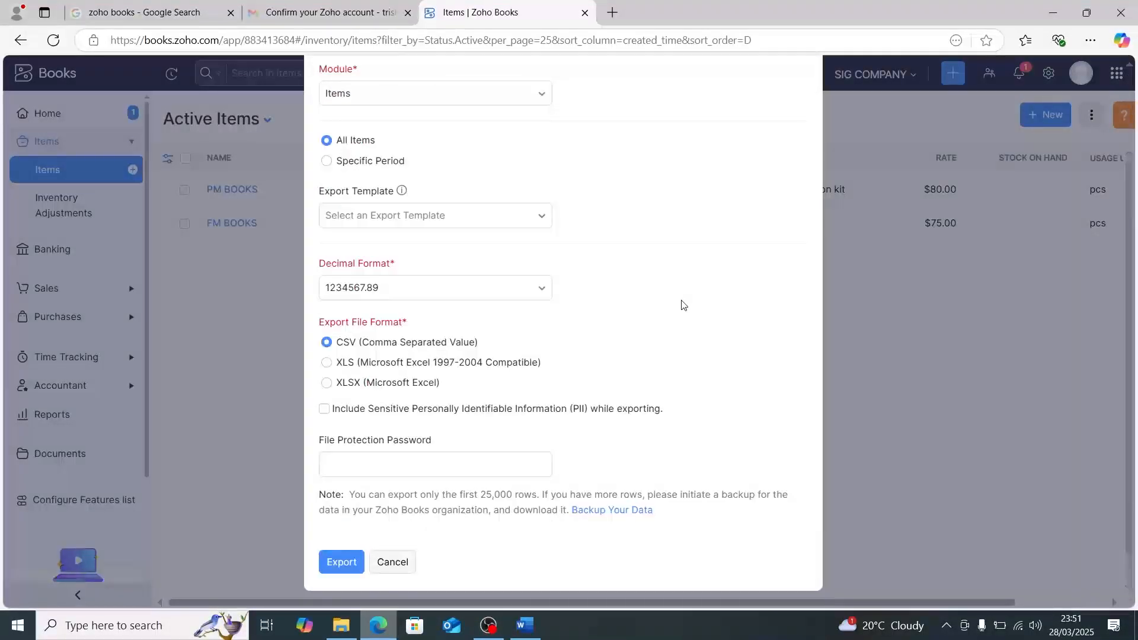
pyautogui.scroll(2, 681, 305)
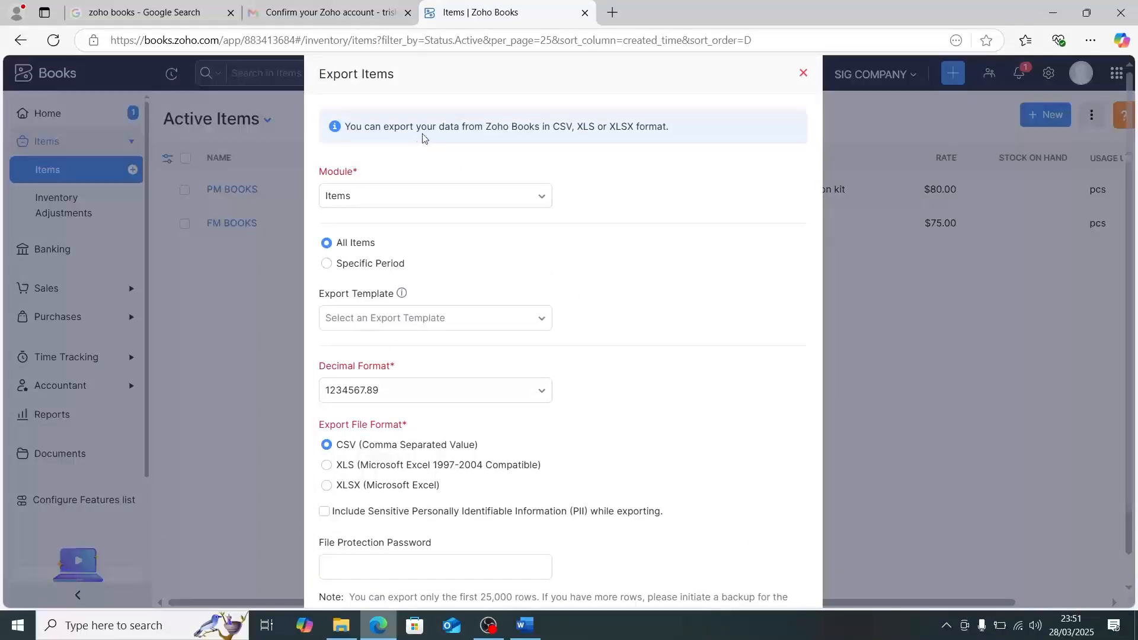
pyautogui.scroll(-2, 457, 185)
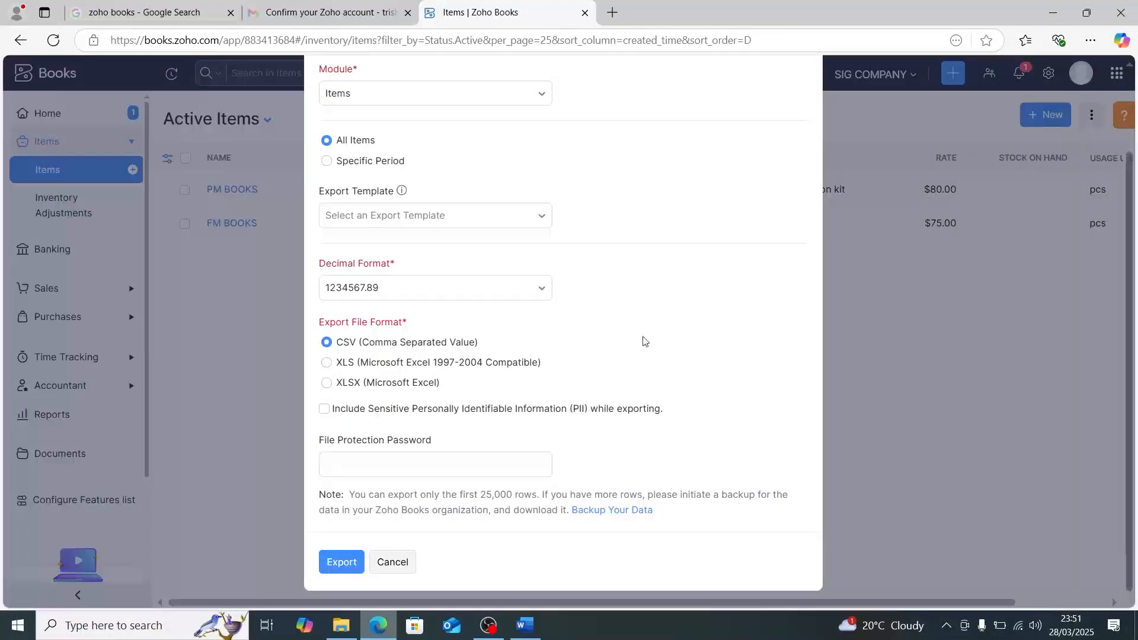
pyautogui.scroll(1, 516, 336)
pyautogui.scroll(1, 516, 336)
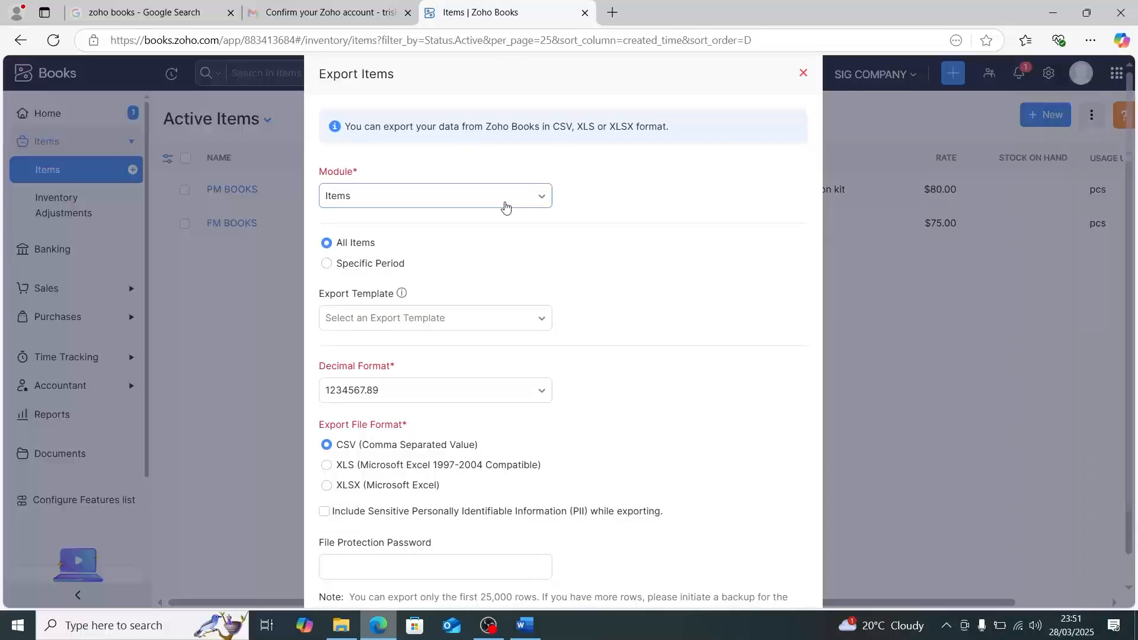
pyautogui.click(505, 206)
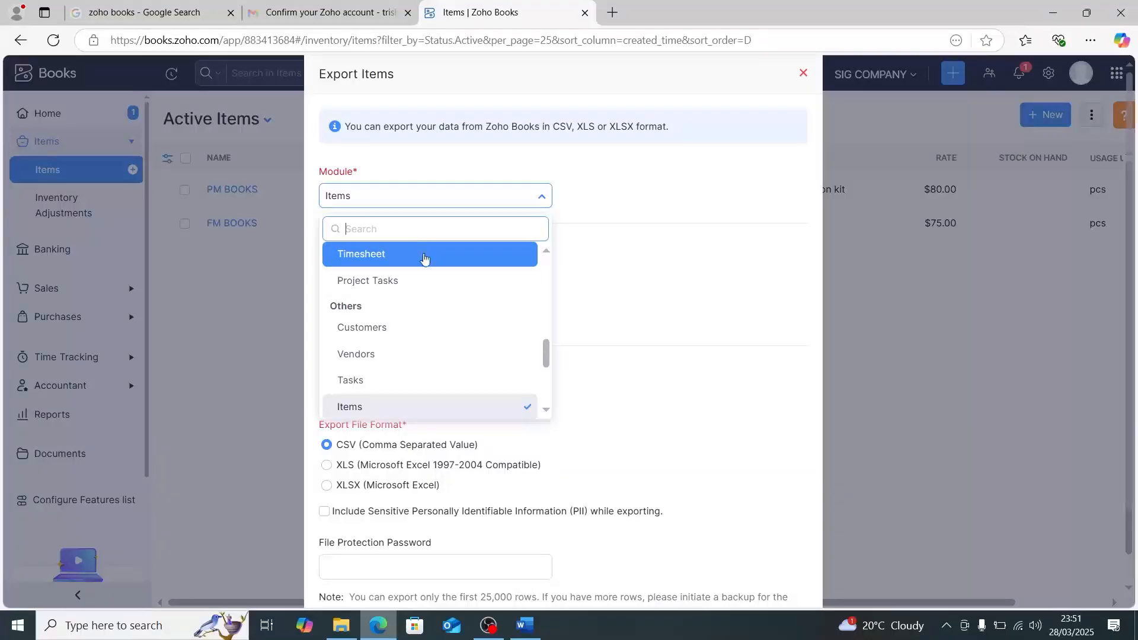
pyautogui.click(420, 405)
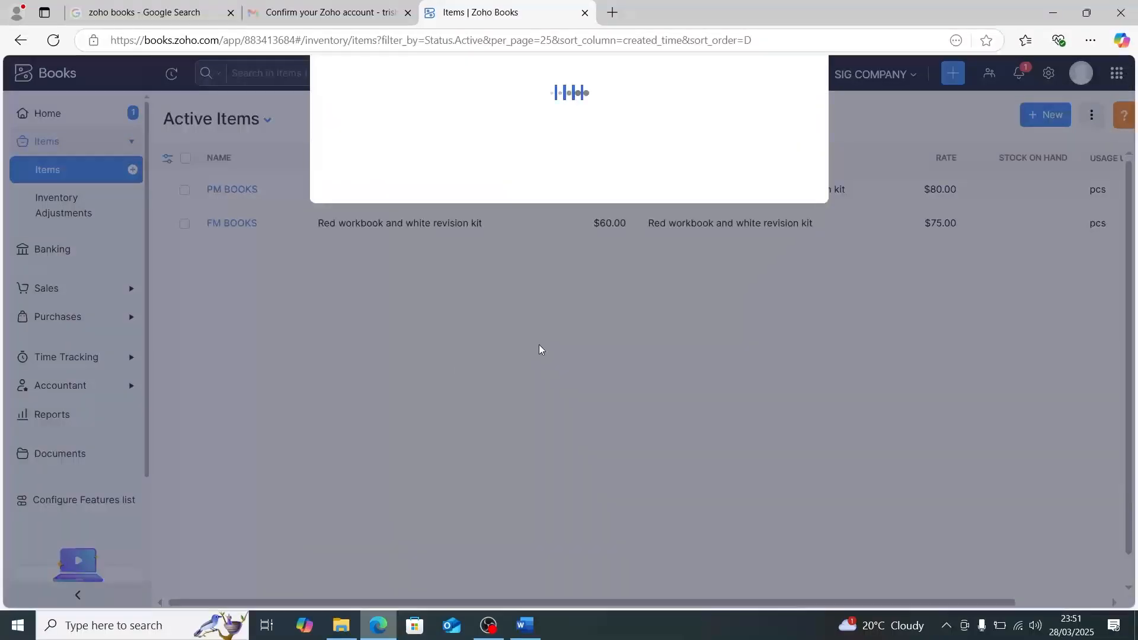
pyautogui.scroll(-2, 503, 343)
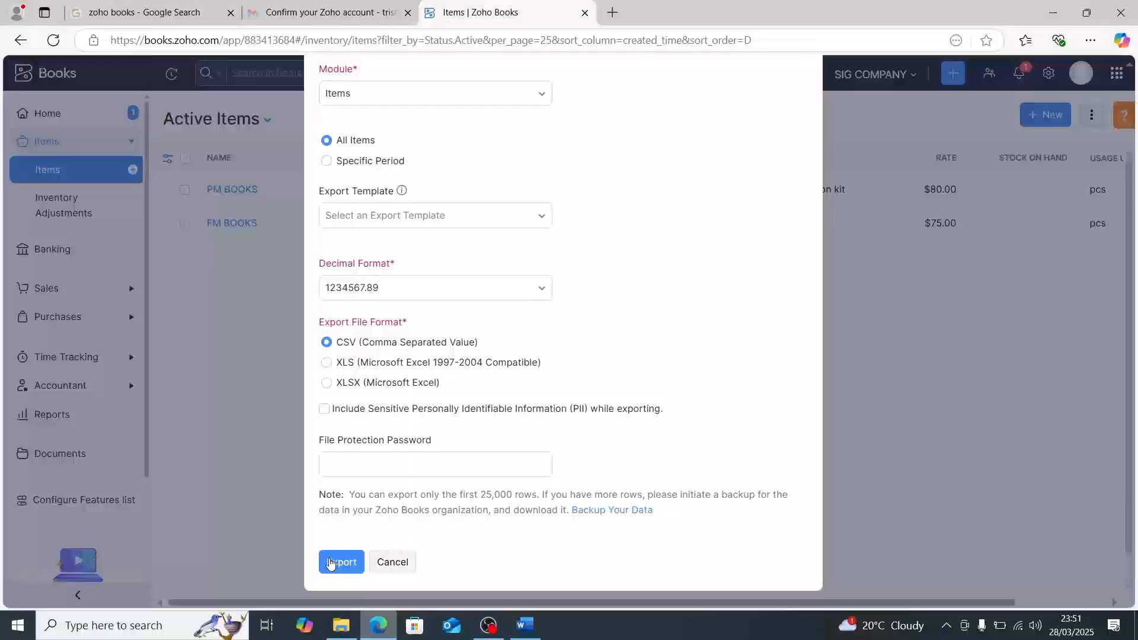
pyautogui.click(330, 562)
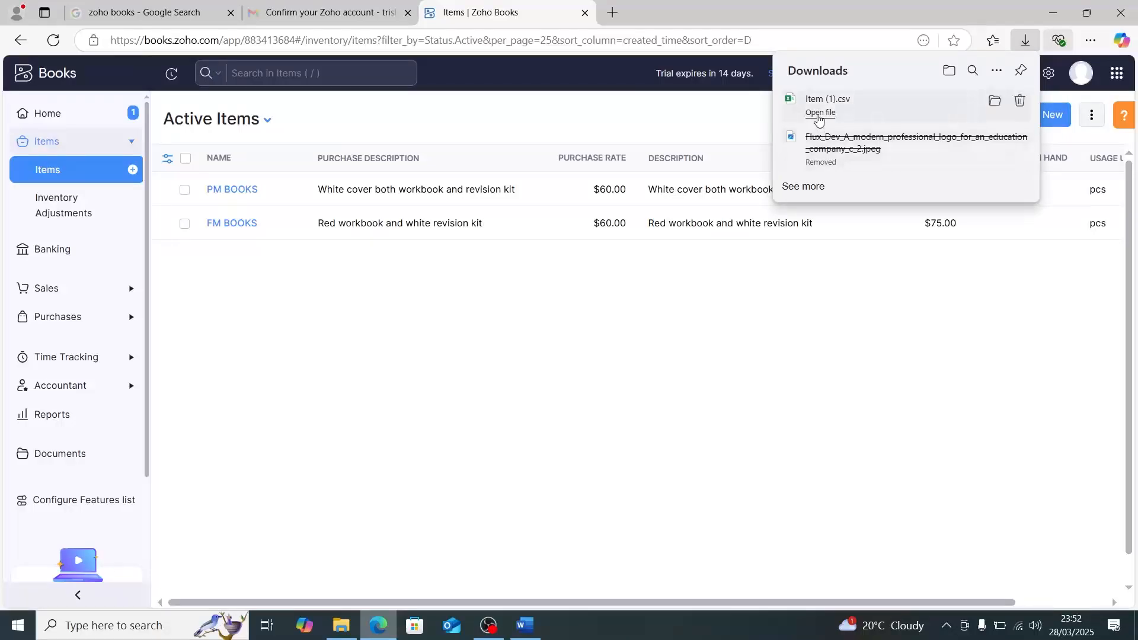
pyautogui.click(819, 113)
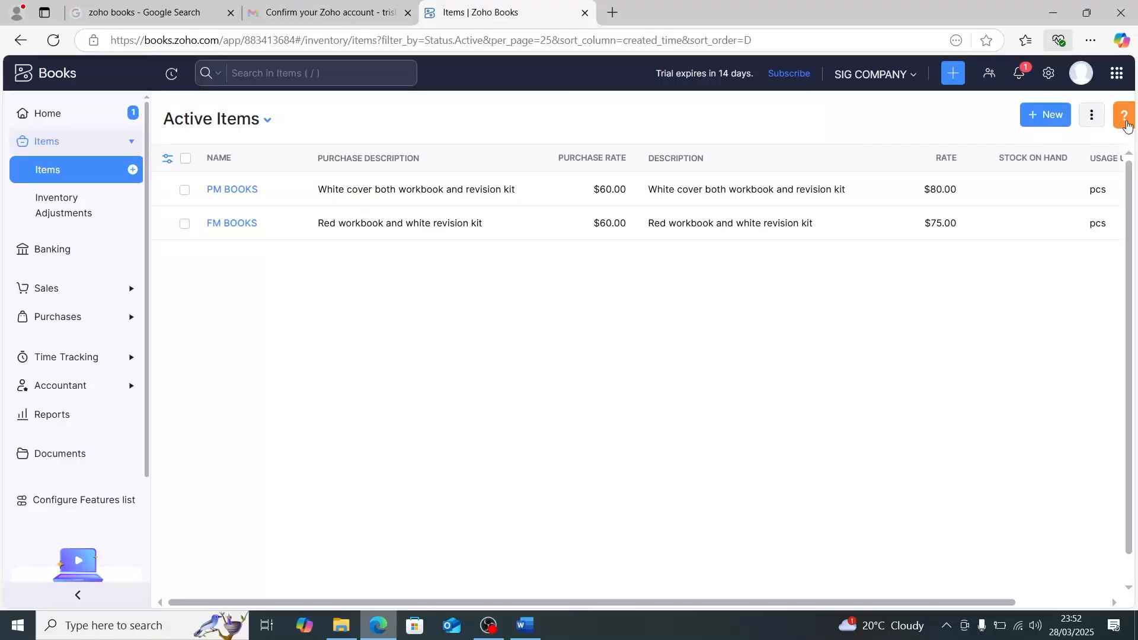
pyautogui.click(1099, 123)
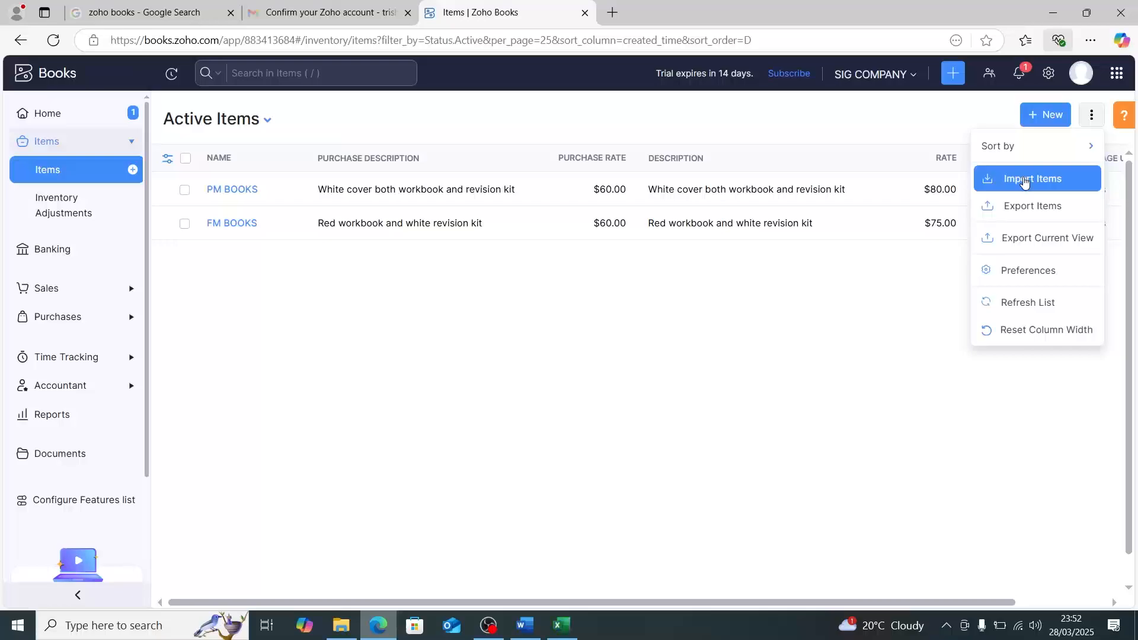
pyautogui.click(988, 207)
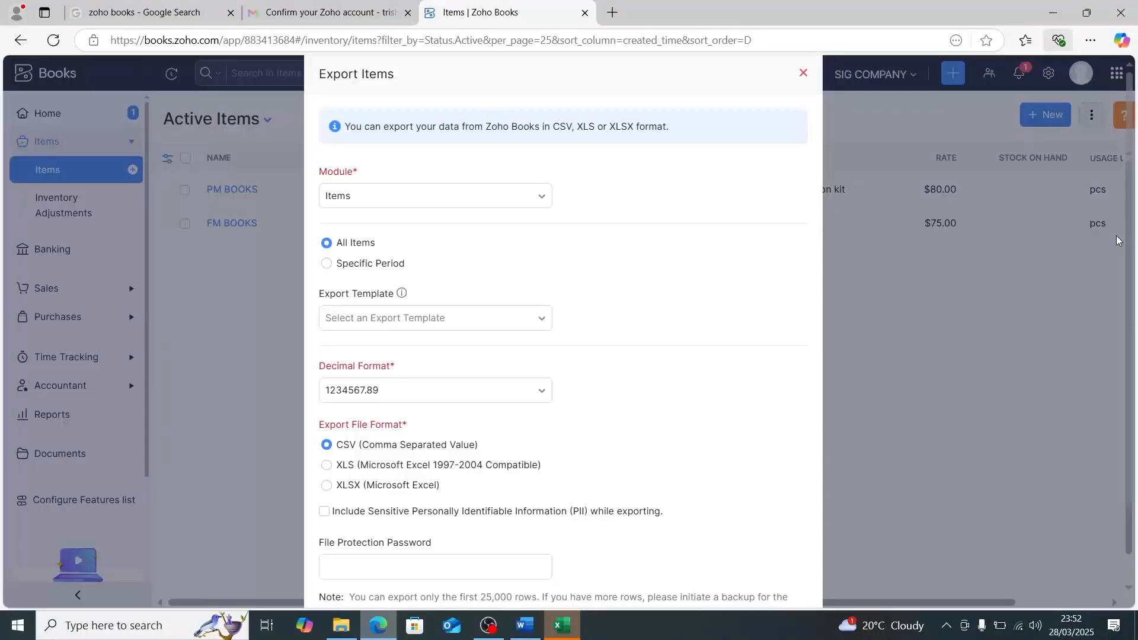
pyautogui.scroll(-3, 1022, 314)
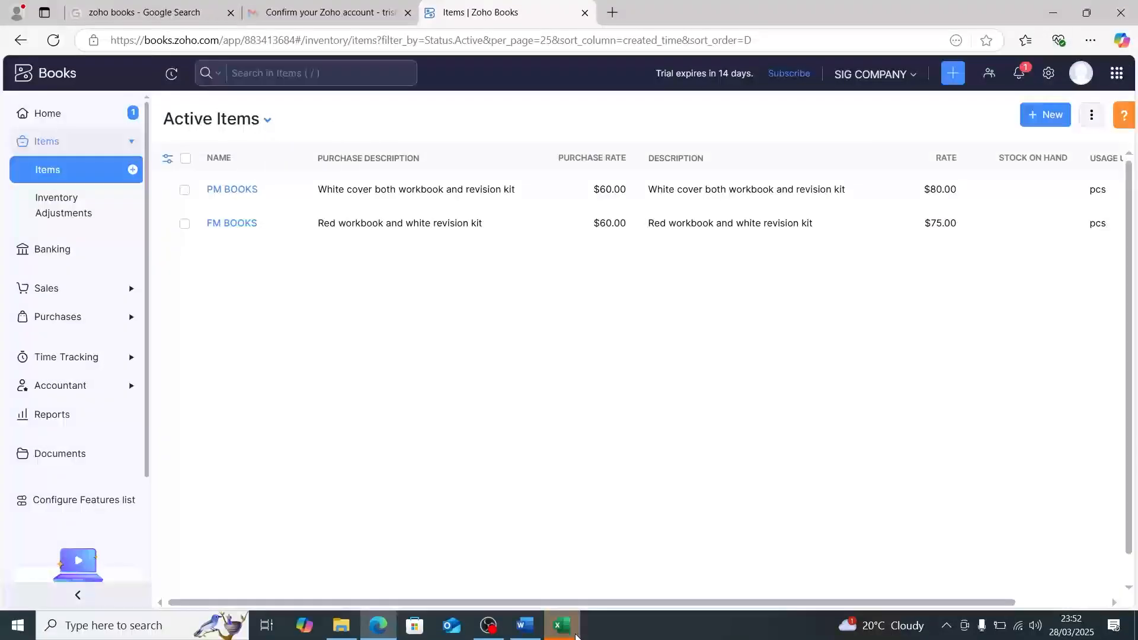
# Switch to Excel to examine the exported item columns, then close the workbook, keeping the recovered files for the next start.
pyautogui.click(573, 631)
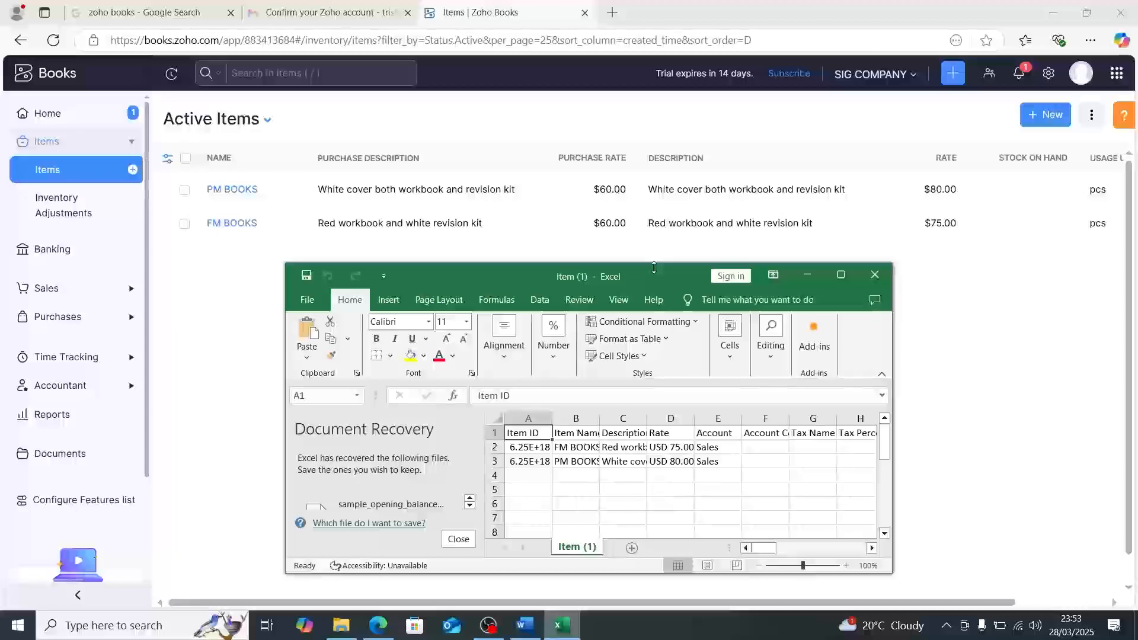
pyautogui.moveTo(655, 278); pyautogui.dragTo(630, 139)
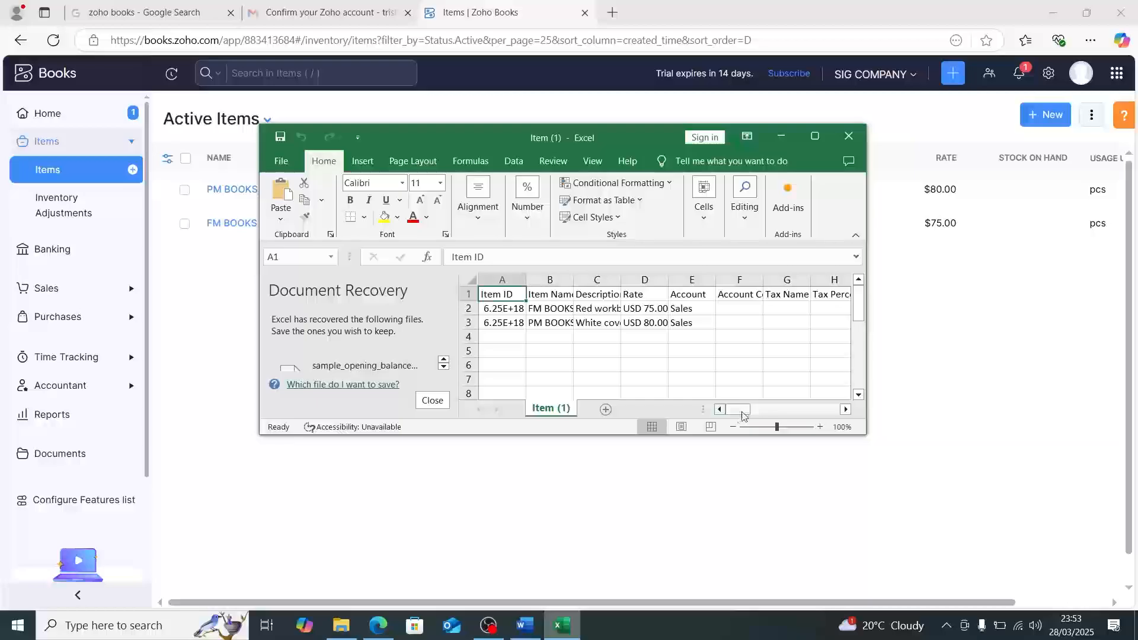
pyautogui.moveTo(742, 414); pyautogui.dragTo(673, 414)
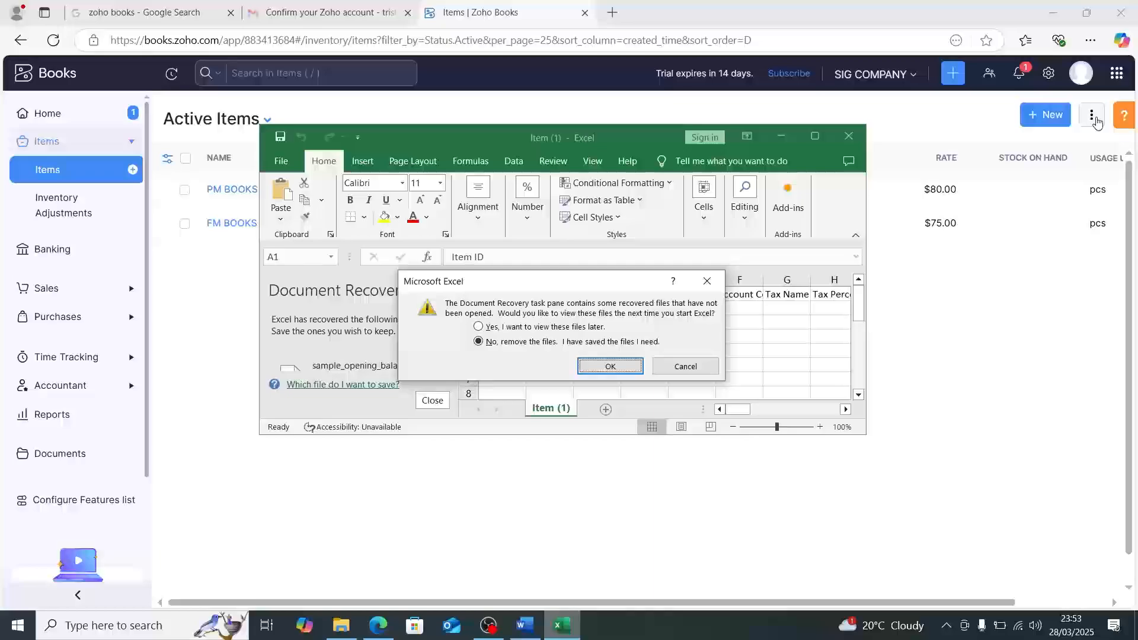
pyautogui.click(597, 331)
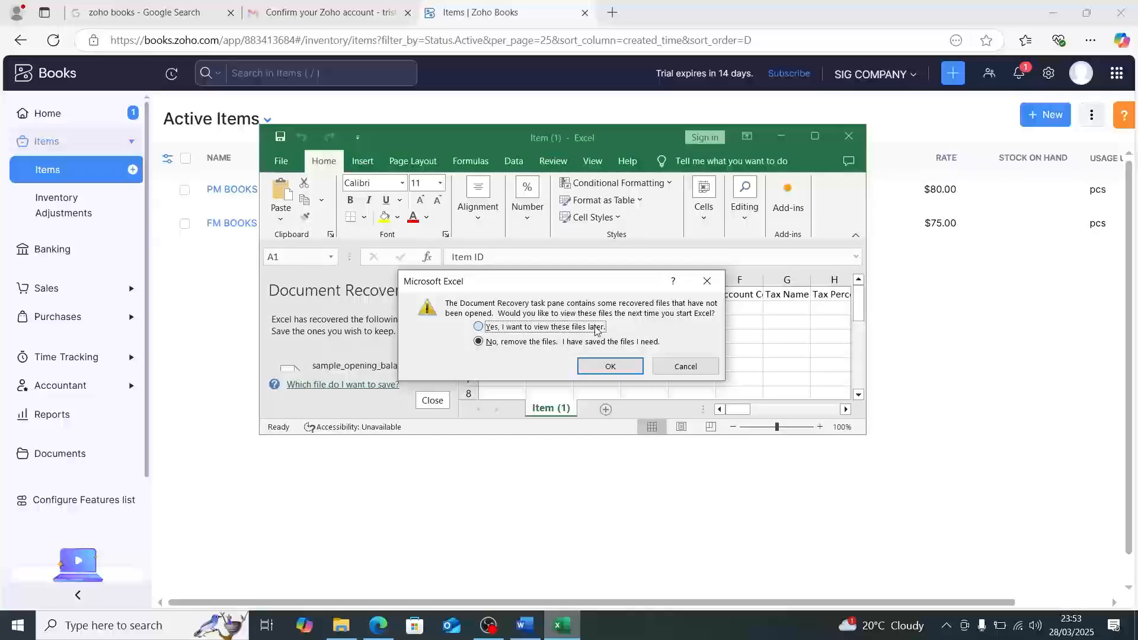
pyautogui.click(610, 365)
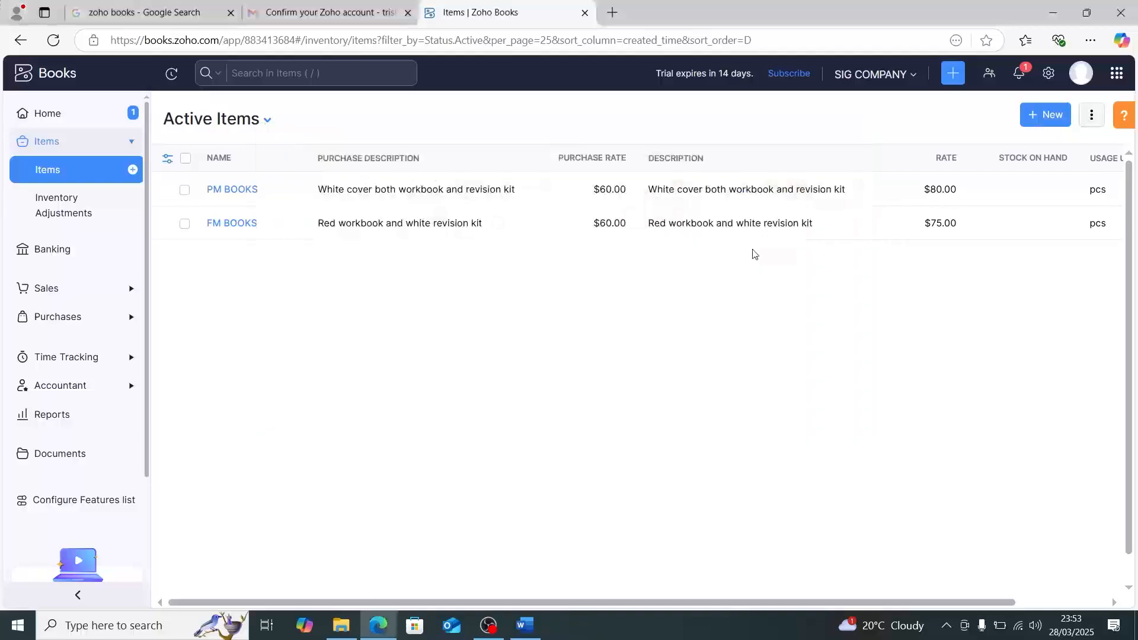
# Start a new goods item in Zoho Books and enable inventory tracking for it.
pyautogui.click(1038, 123)
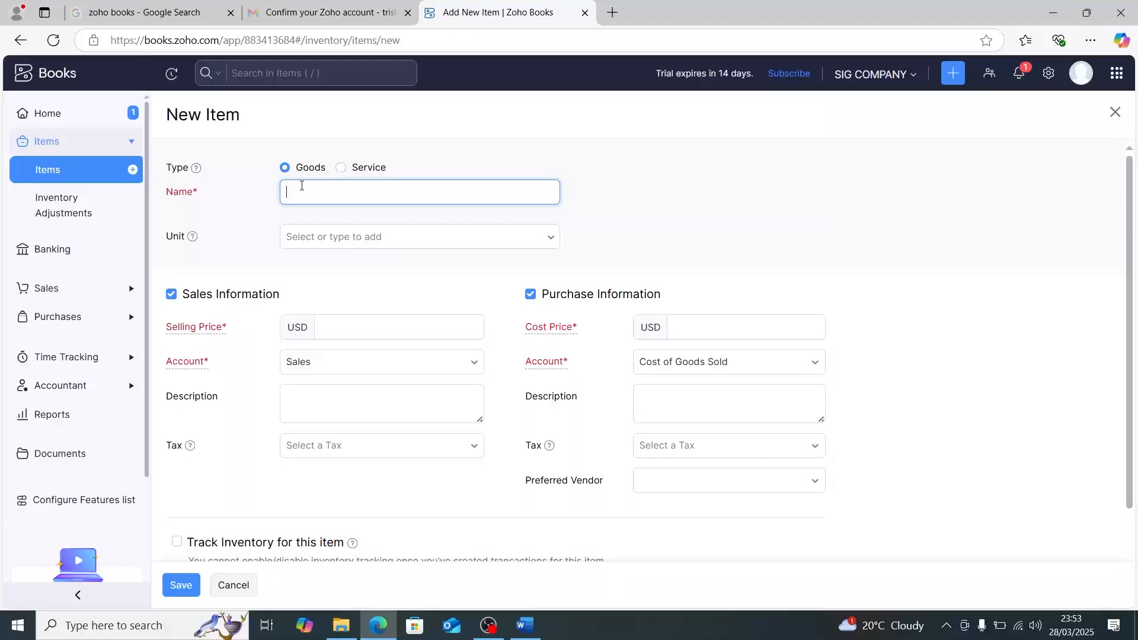
pyautogui.click(358, 332)
pyautogui.scroll(-2, 355, 385)
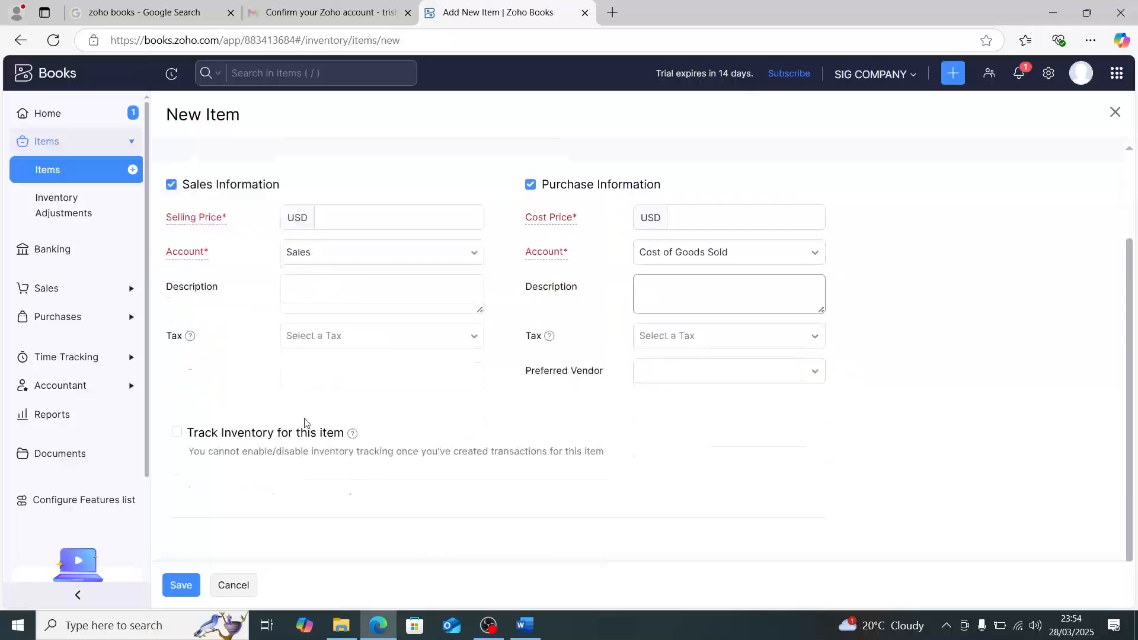
pyautogui.click(176, 433)
pyautogui.scroll(2, 325, 323)
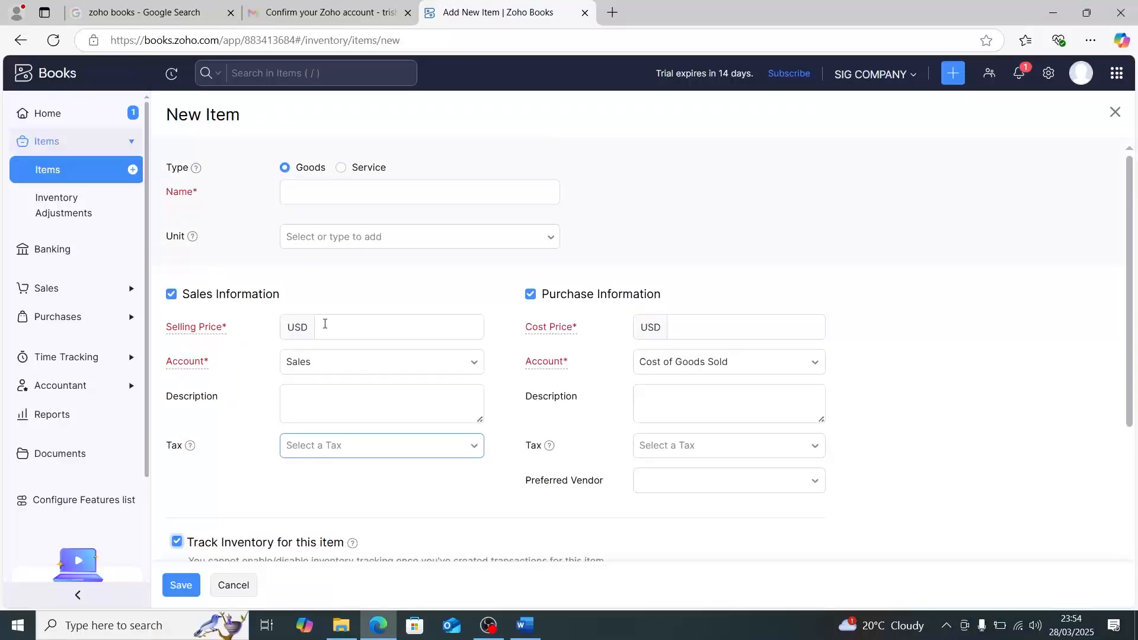
# Name the new item FR BOOKS and set its unit to pcs.
pyautogui.click(366, 188)
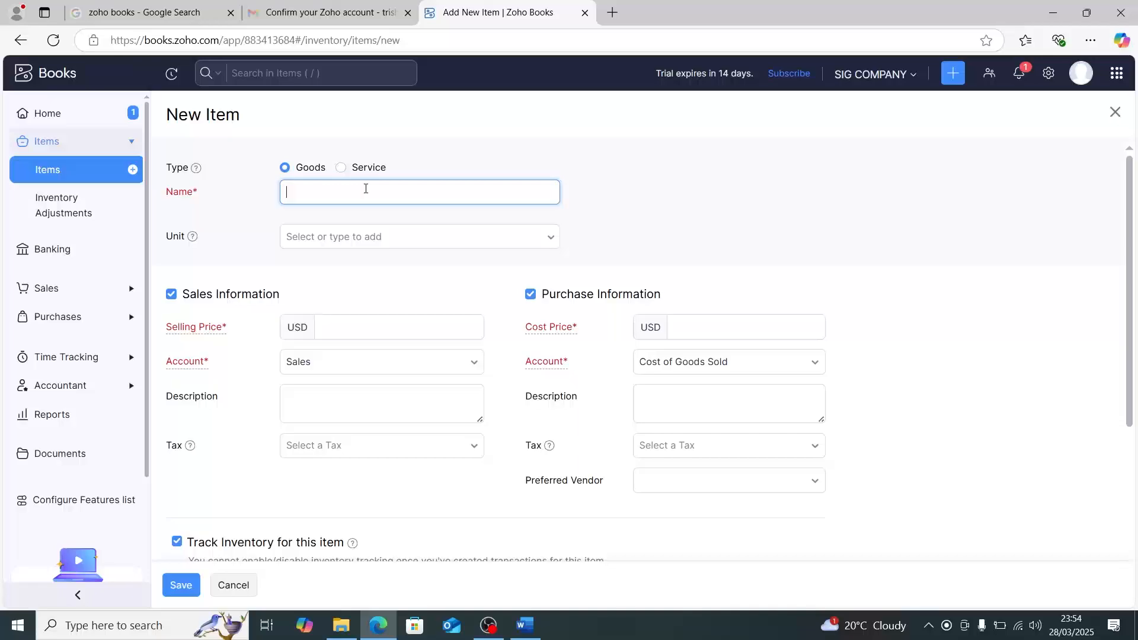
pyautogui.write('FR BOOKS')
pyautogui.click(375, 238)
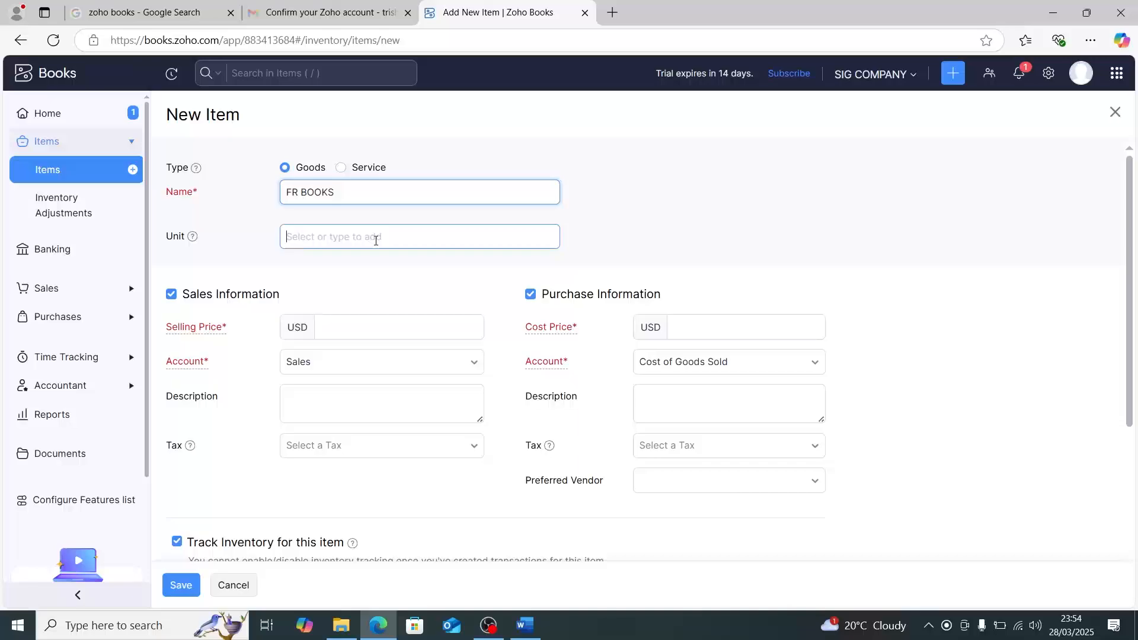
pyautogui.click(375, 236)
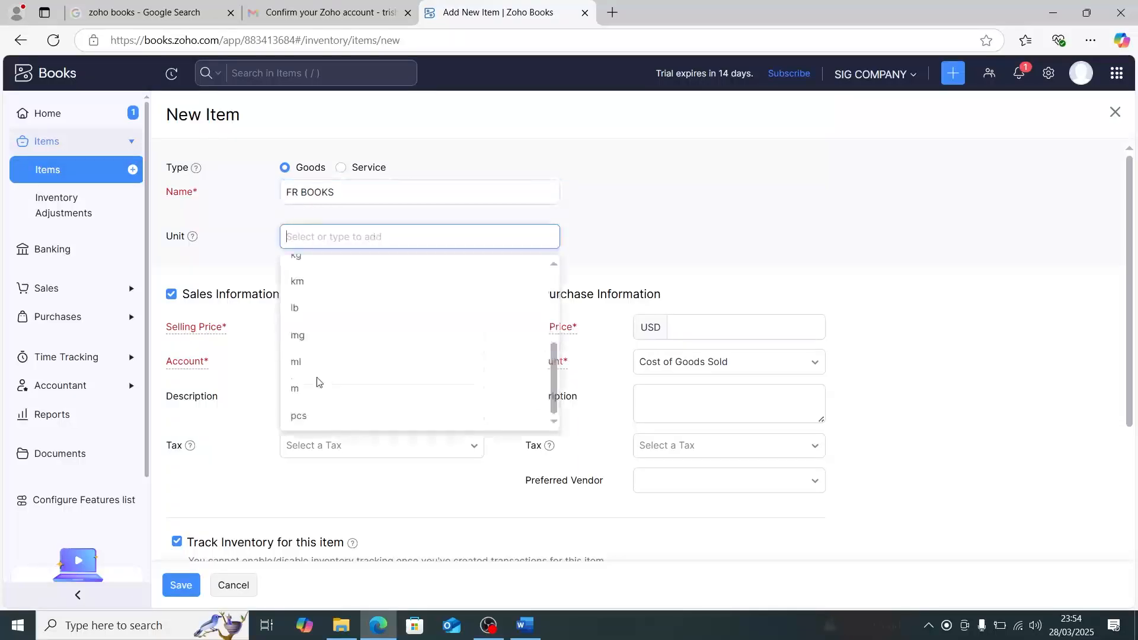
pyautogui.click(318, 418)
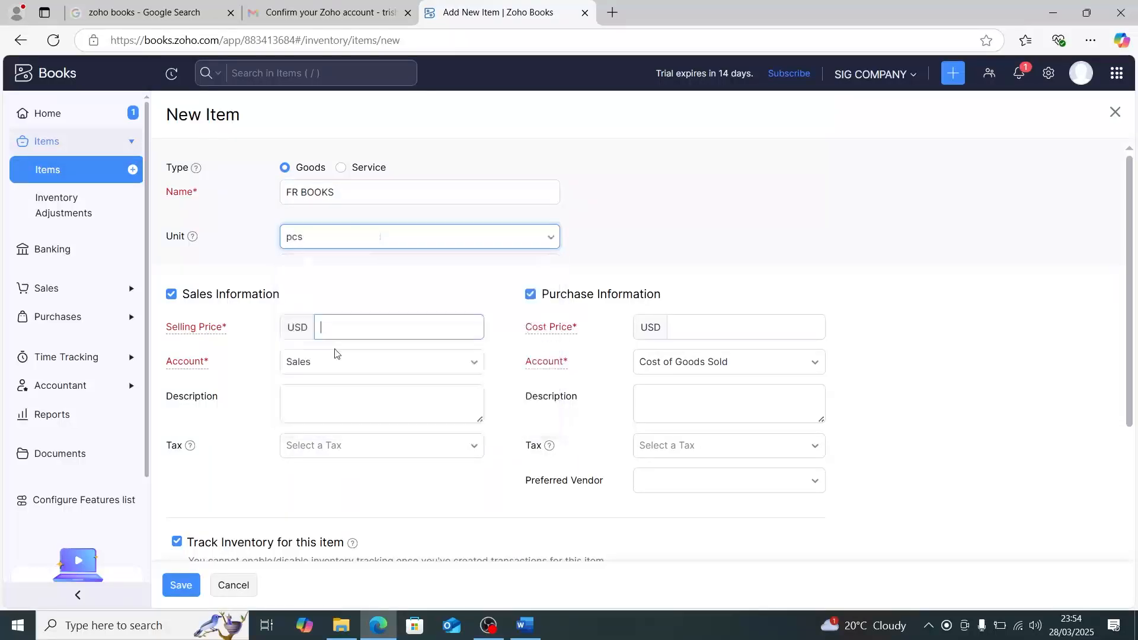
# Set the item's selling price to USD 100 and enter the sales description "Red workbook, white revision kit".
pyautogui.write('100')
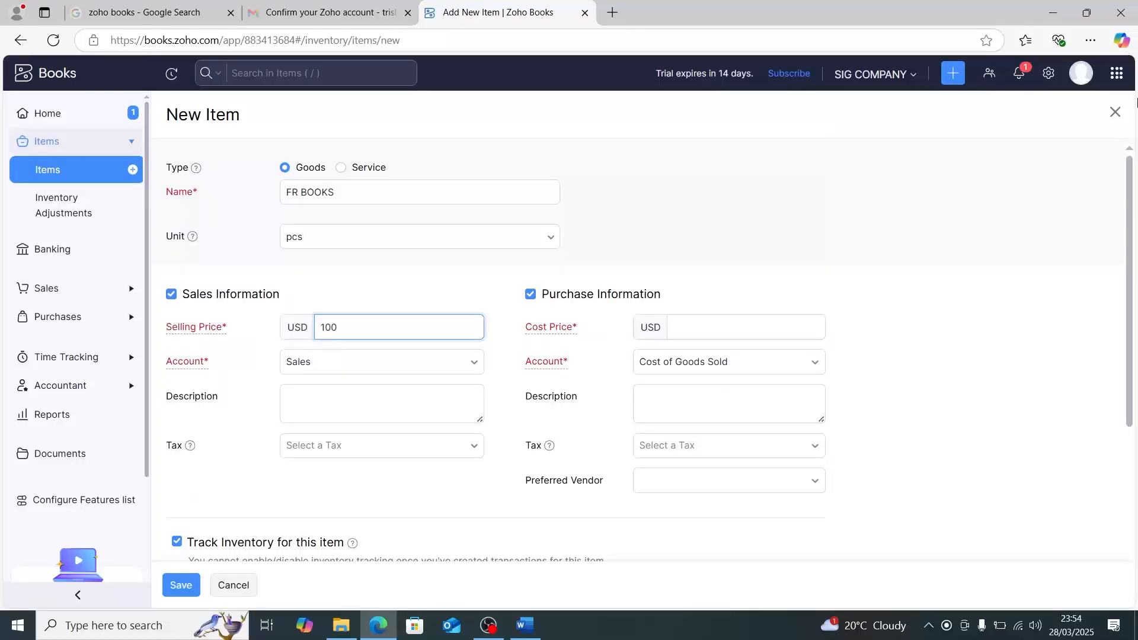
pyautogui.click(367, 408)
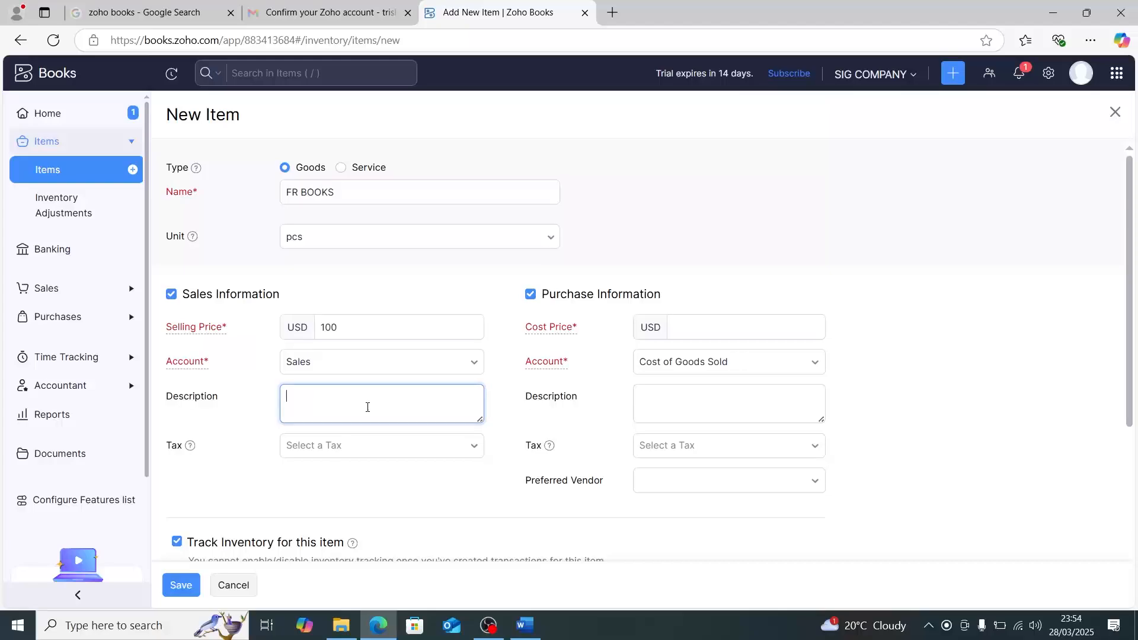
pyautogui.write('Red workbook, white revii')
pyautogui.write('ion kit')
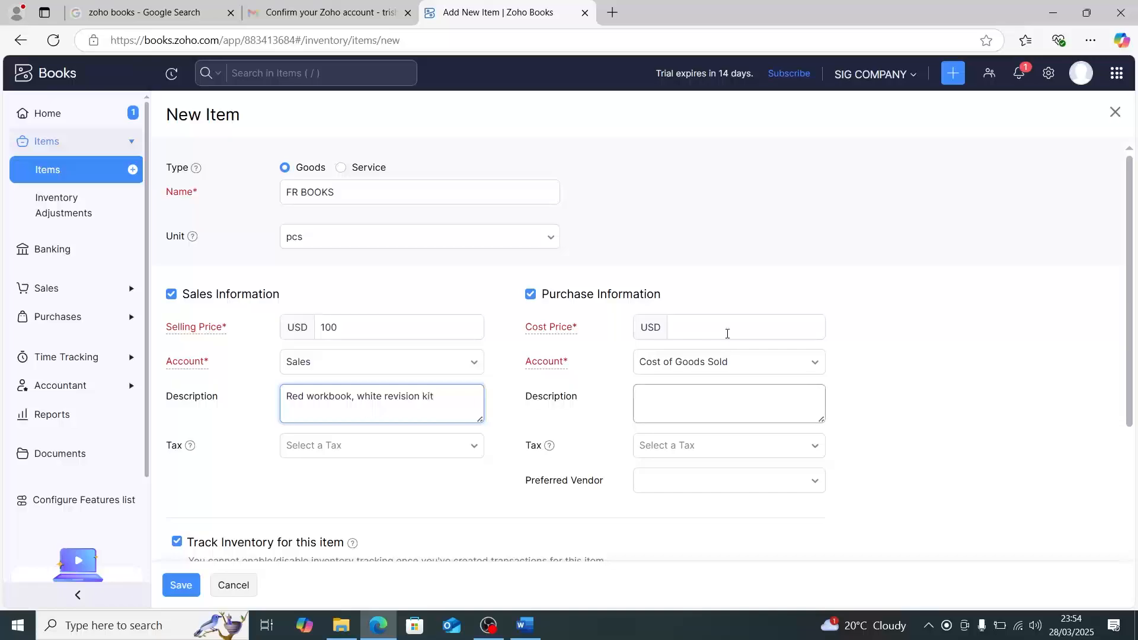
# Set the item's cost price to USD 65 and copy the sales description into the purchase description.
pyautogui.click(720, 326)
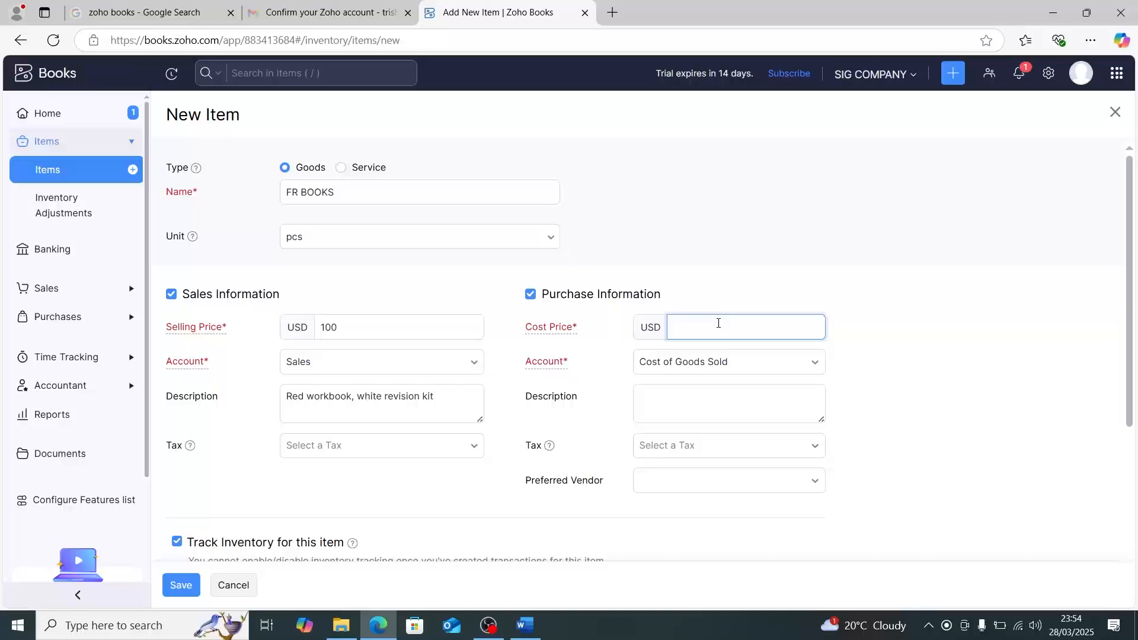
pyautogui.write('65')
pyautogui.click(665, 409)
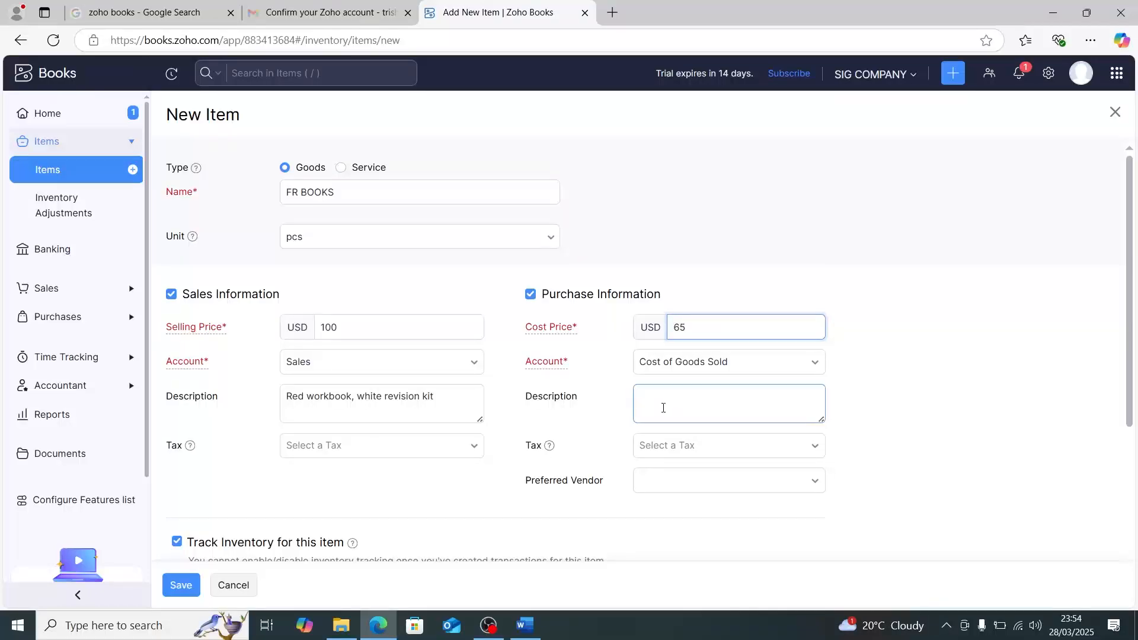
pyautogui.click(281, 403)
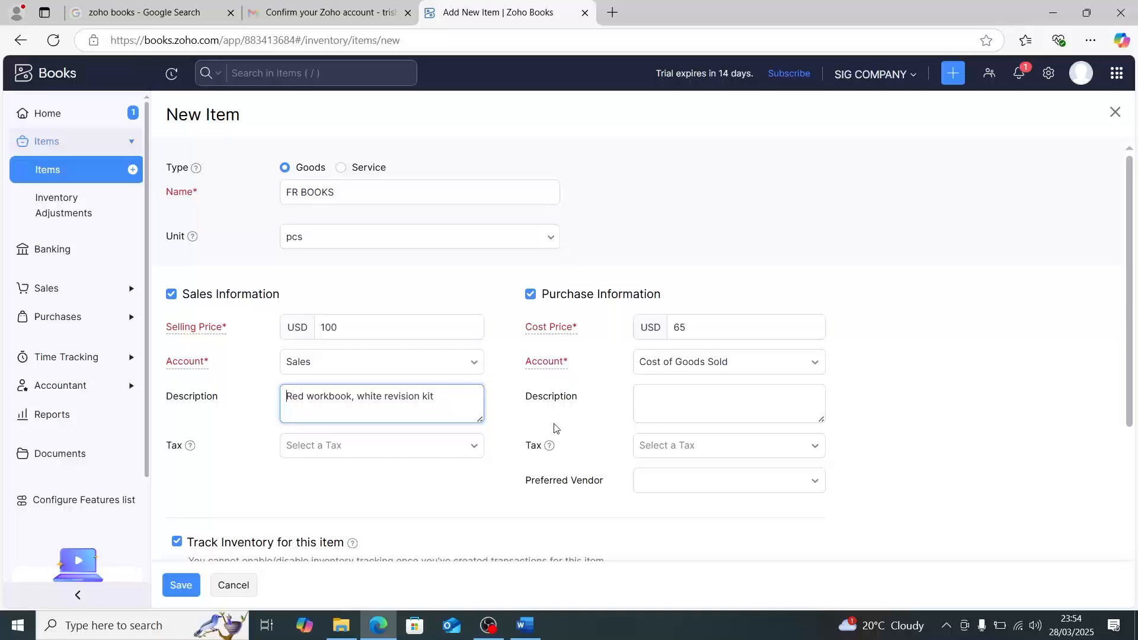
pyautogui.moveTo(436, 396); pyautogui.dragTo(285, 395)
pyautogui.hotkey('ctrl', 'c')
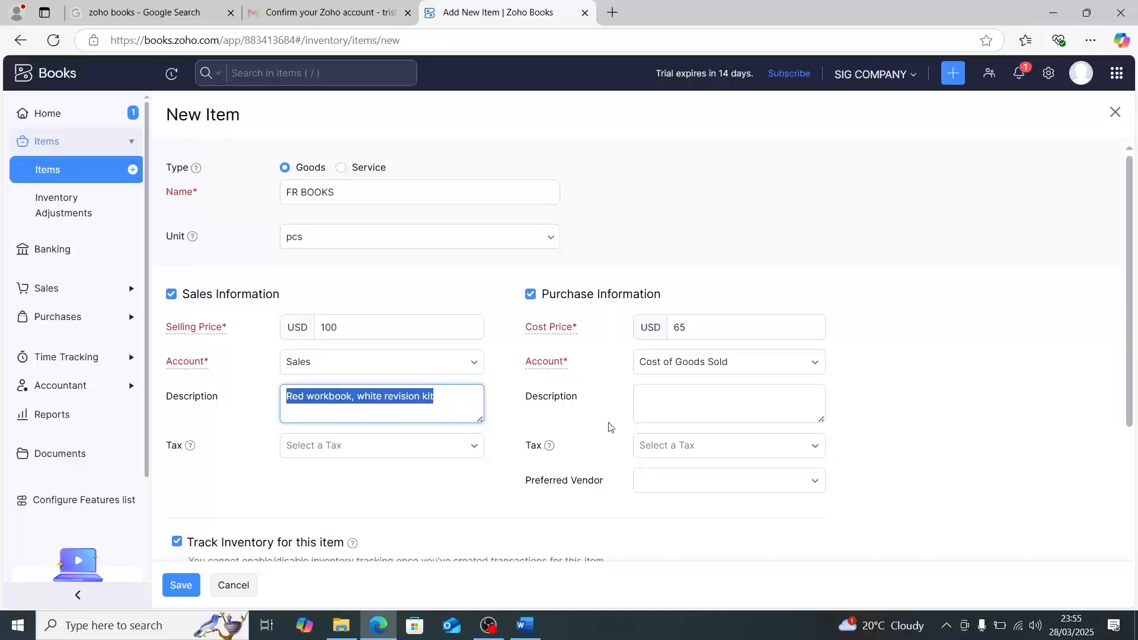
pyautogui.click(653, 399)
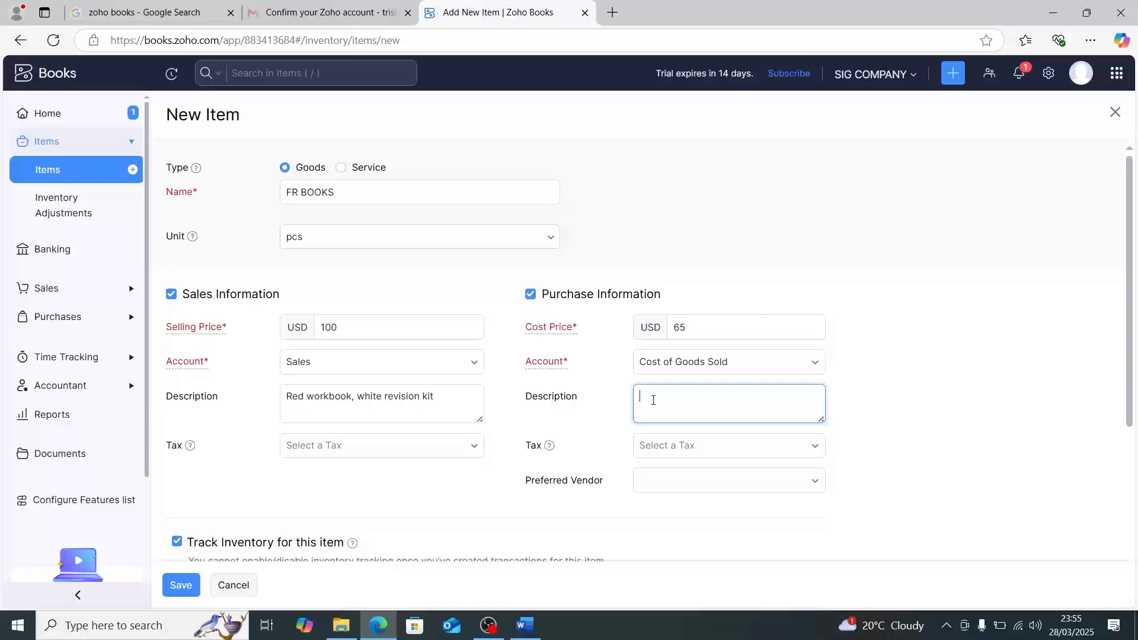
pyautogui.hotkey('ctrl', 'v')
# Set the item's inventory account to Inventory Asset and its inventory valuation method to FIFO (First In First Out).
pyautogui.scroll(-3, 721, 317)
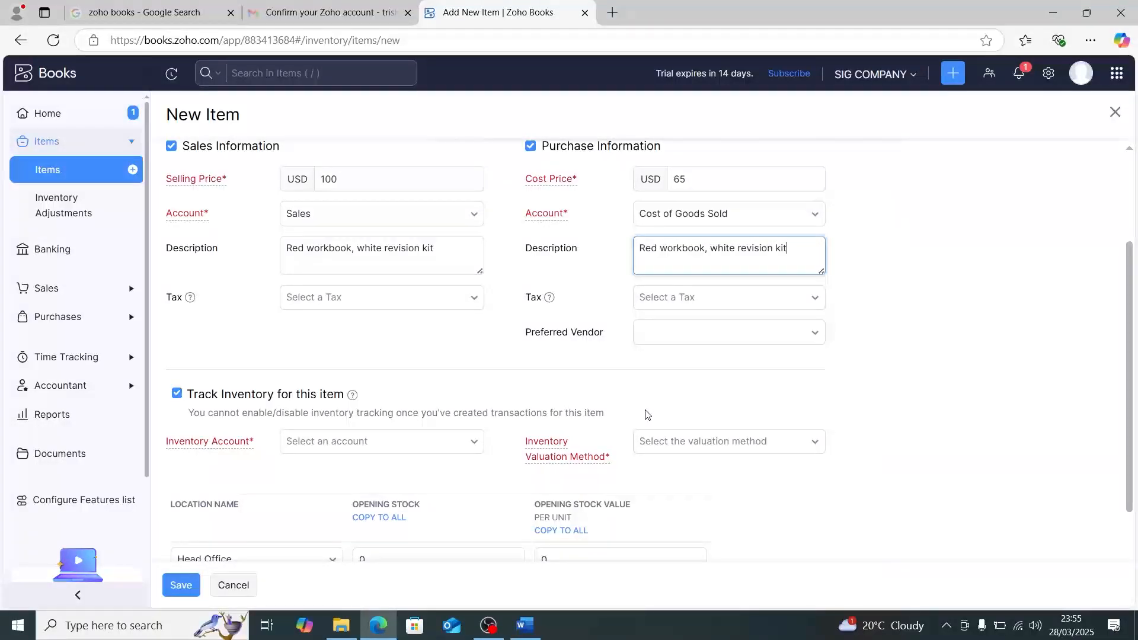
pyautogui.click(415, 441)
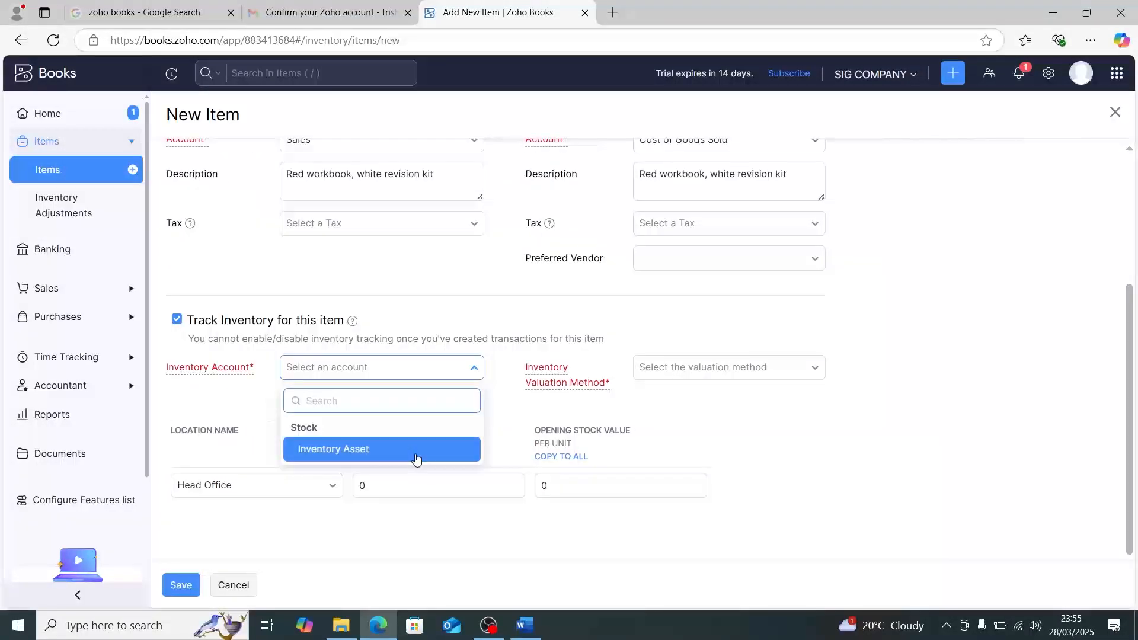
pyautogui.click(417, 451)
pyautogui.click(695, 363)
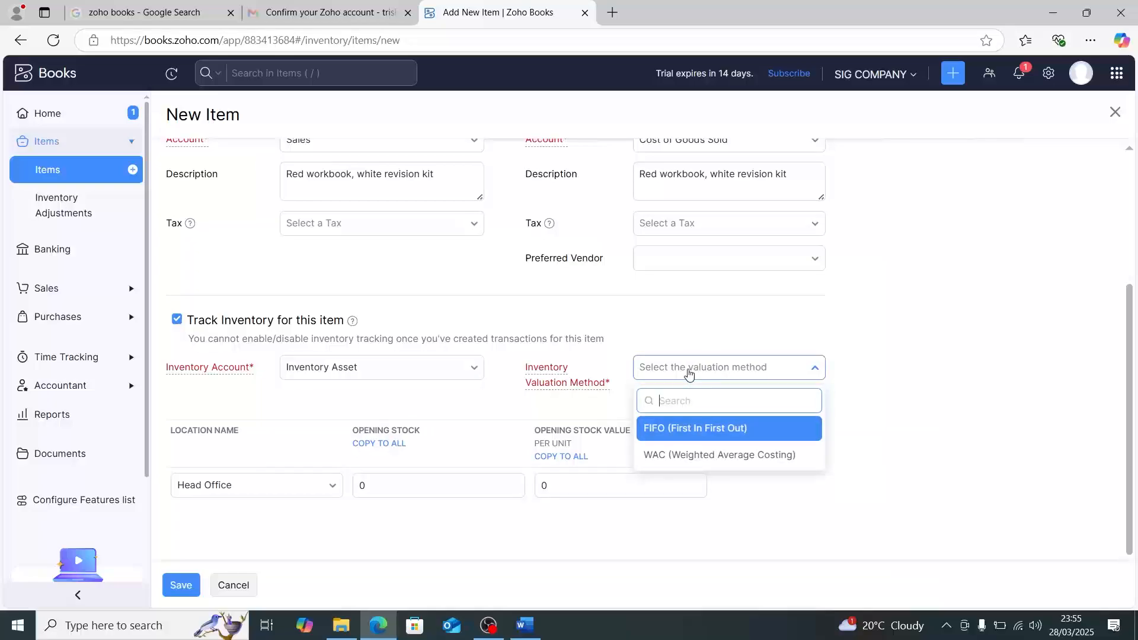
pyautogui.press('Return')
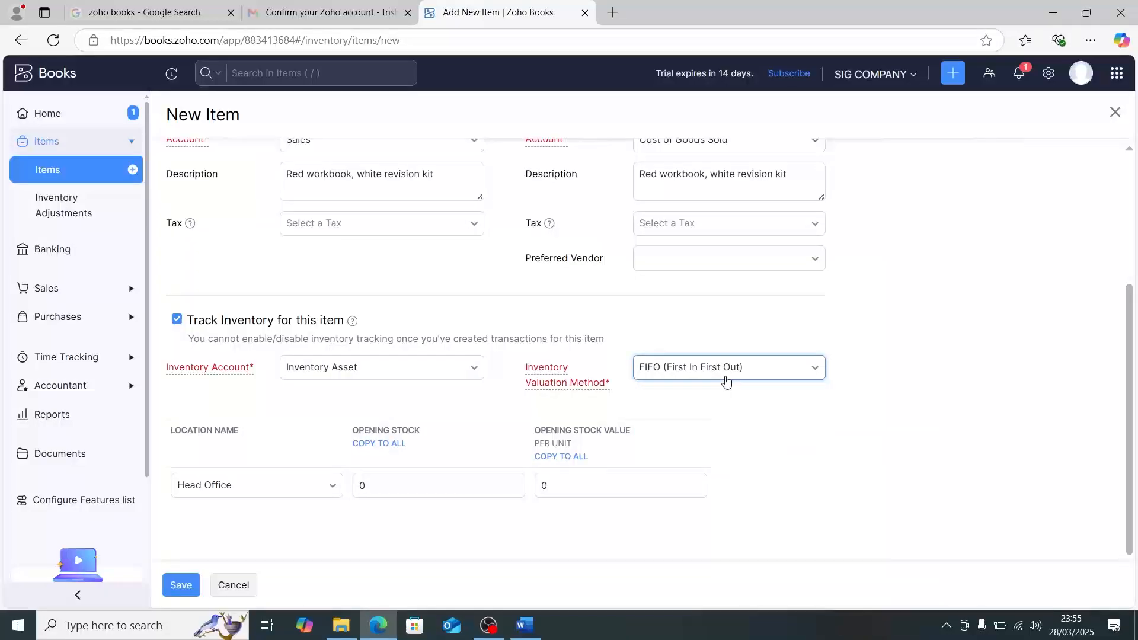
# Enter a Head Office opening stock of 80 with an opening stock value of 65 per unit, and save the item.
pyautogui.scroll(-1, 412, 428)
pyautogui.click(411, 428)
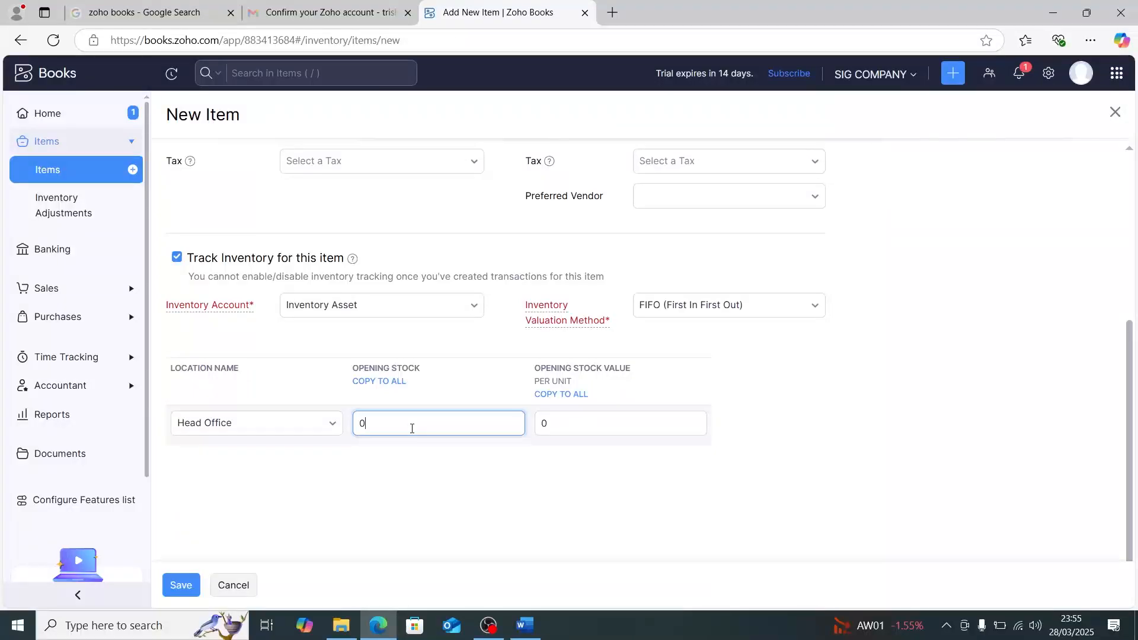
pyautogui.press('BackSpace')
pyautogui.write('80')
pyautogui.click(585, 422)
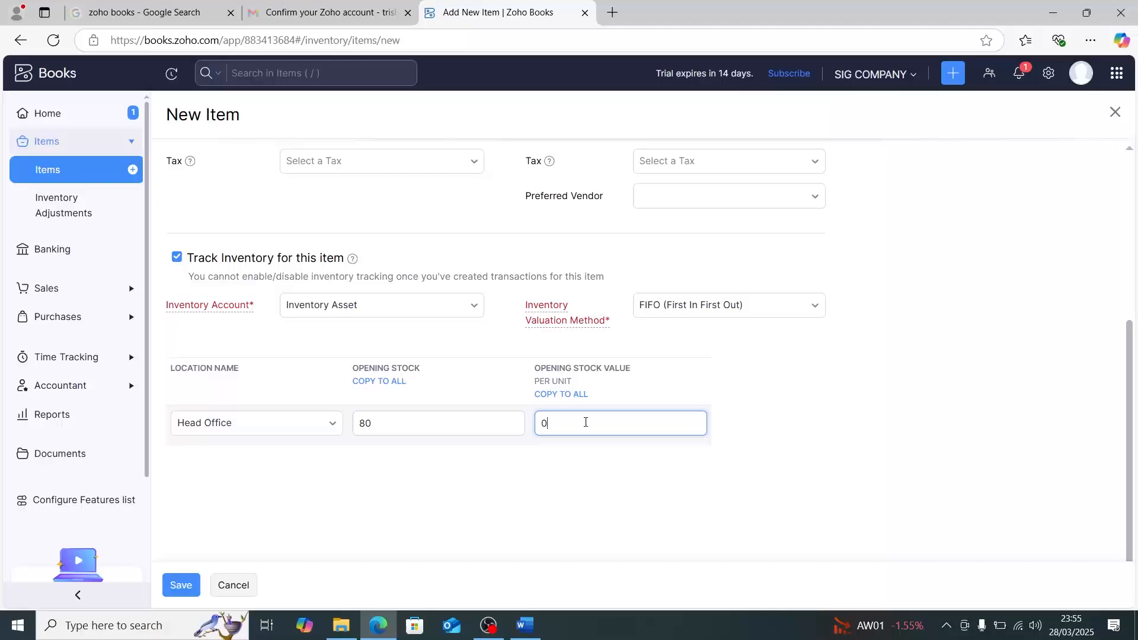
pyautogui.scroll(1, 585, 422)
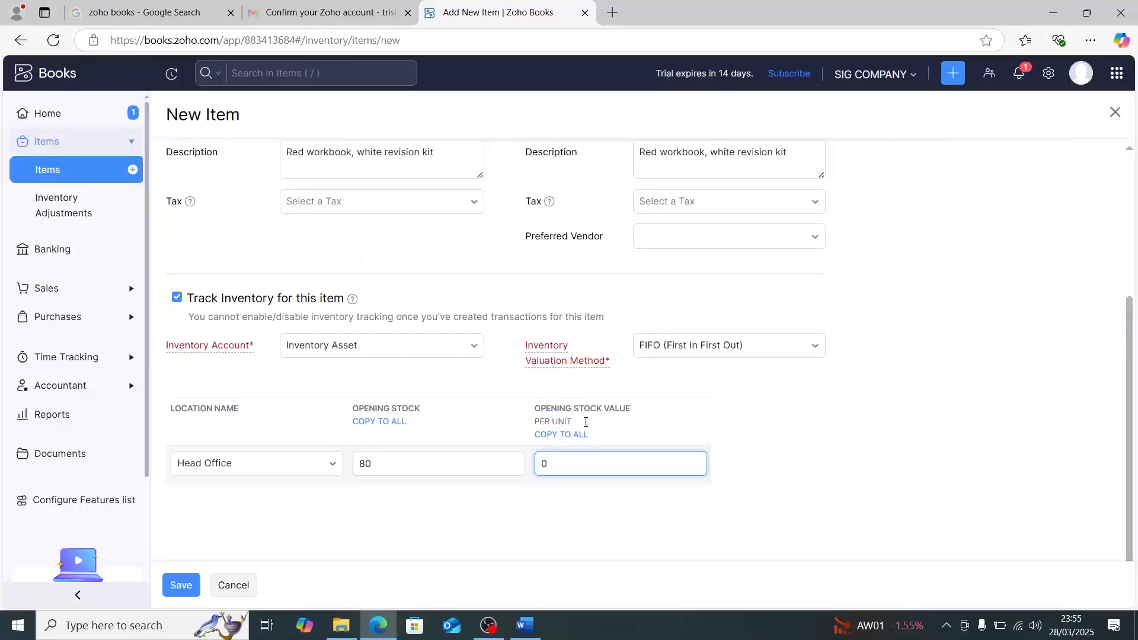
pyautogui.scroll(-1, 586, 422)
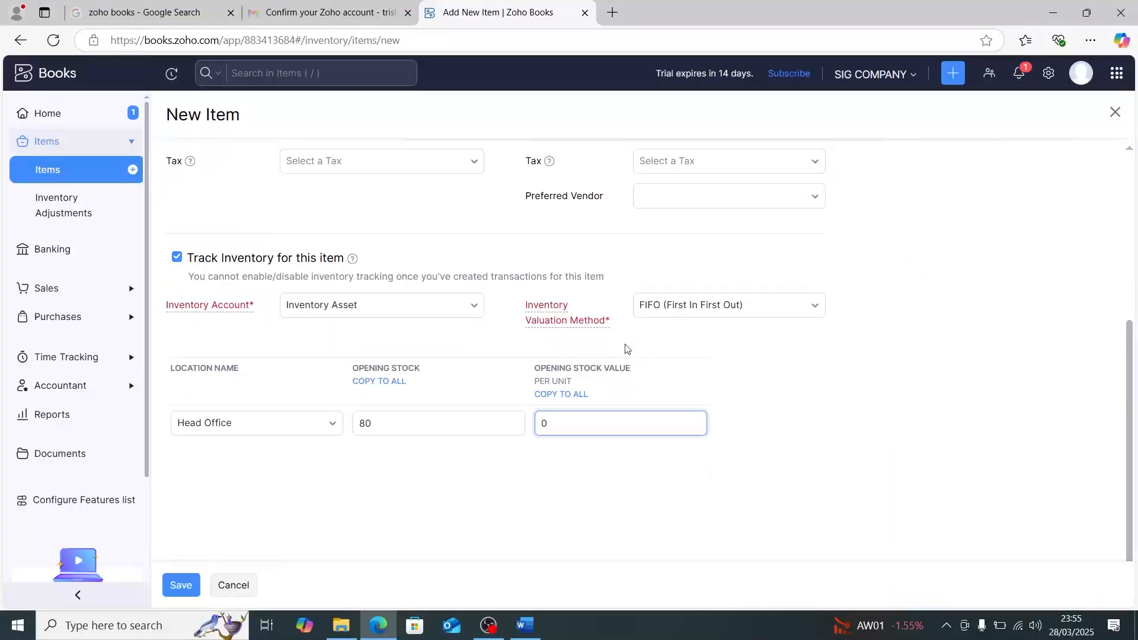
pyautogui.press('BackSpace')
pyautogui.write('65')
pyautogui.click(181, 586)
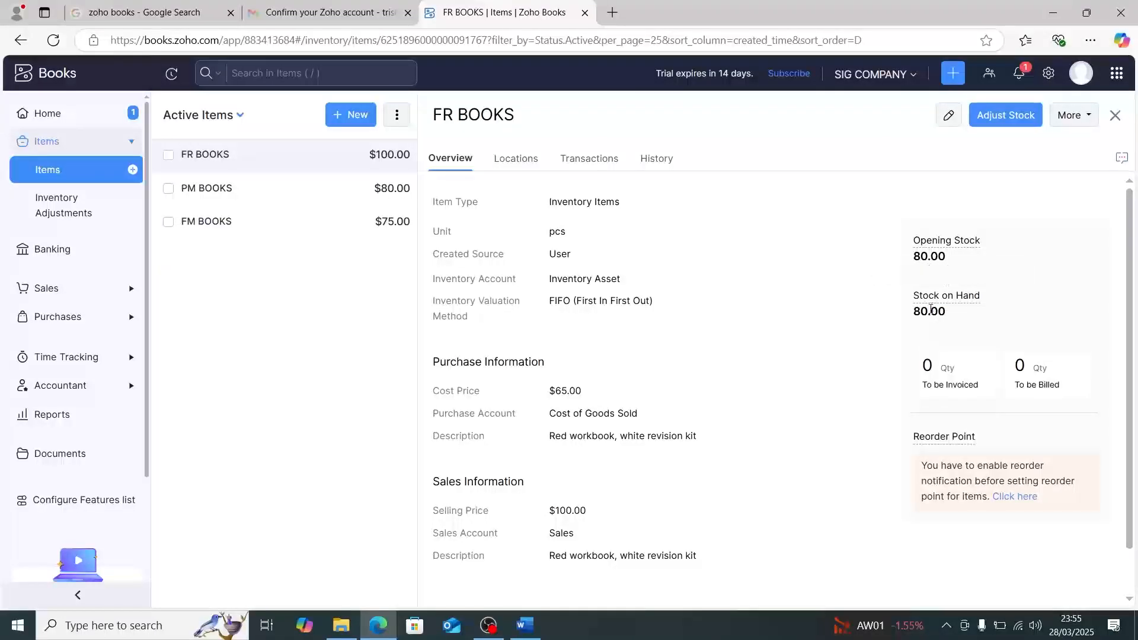
# Review the overview of the saved FR BOOKS item, and close its details to return to the item list.
pyautogui.scroll(-1, 930, 309)
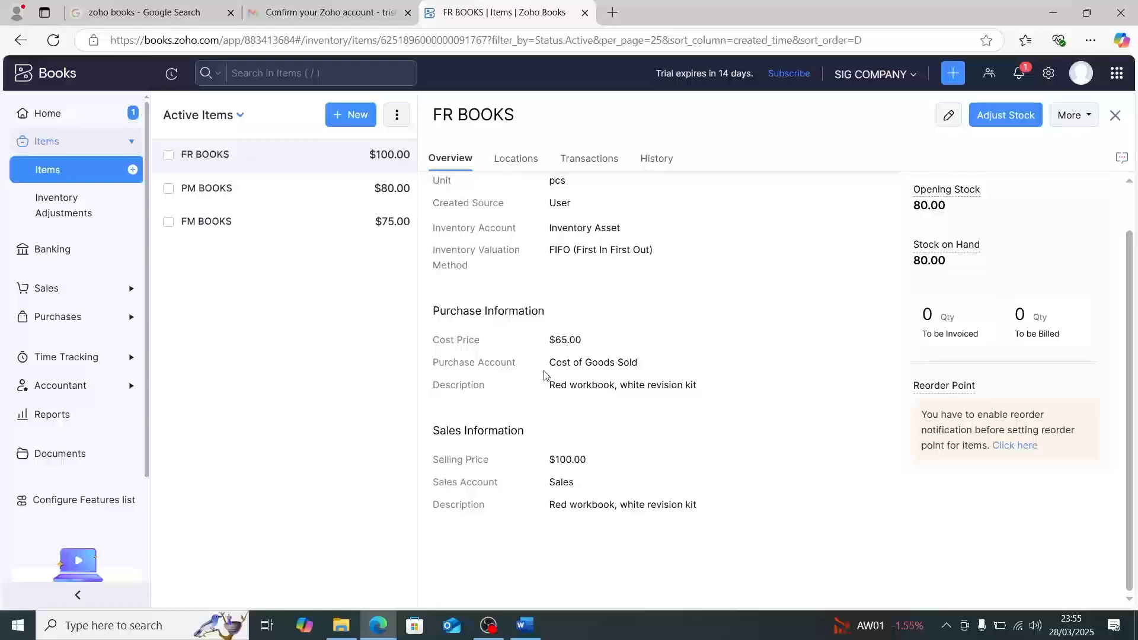
pyautogui.scroll(1, 598, 404)
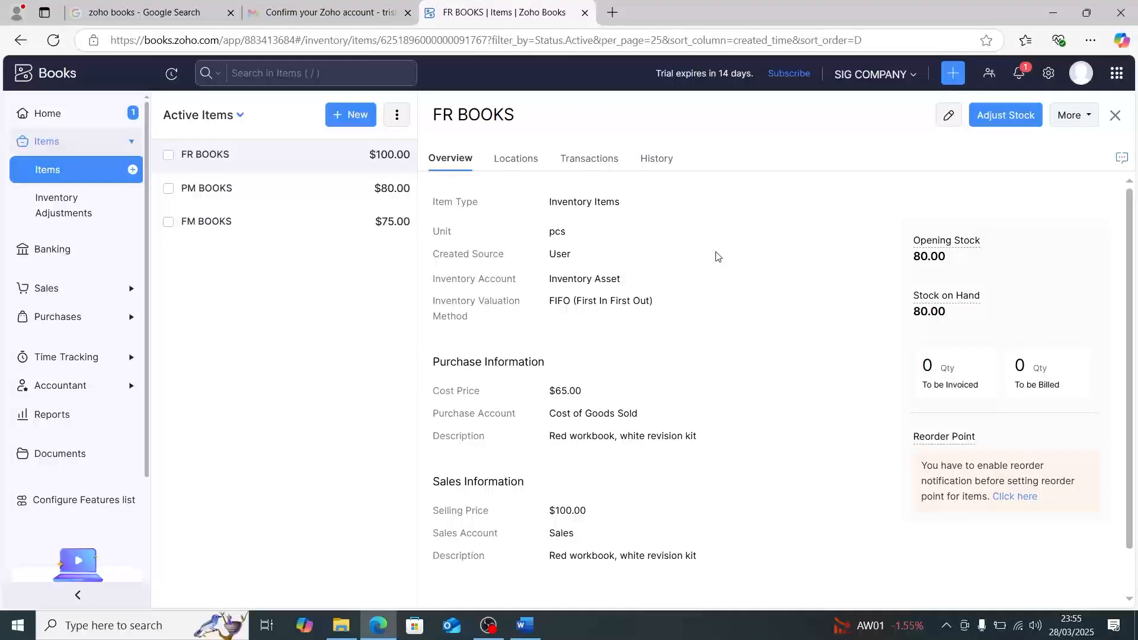
pyautogui.click(1113, 115)
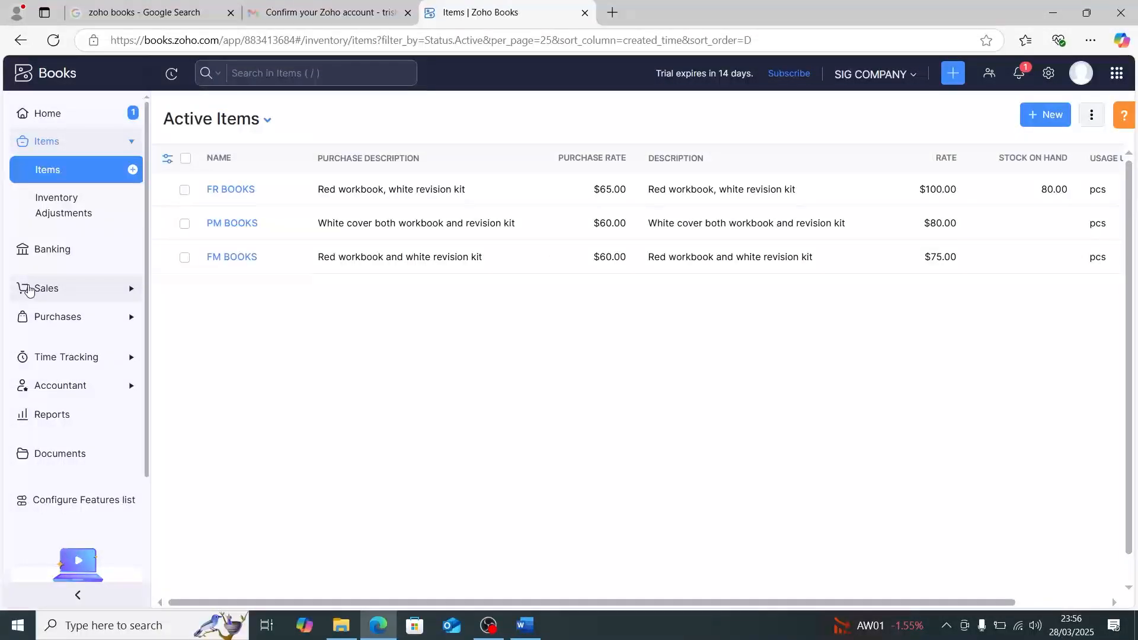
# Go to the Customers list under Sales, check its additional list options, and start a new customer.
pyautogui.click(29, 290)
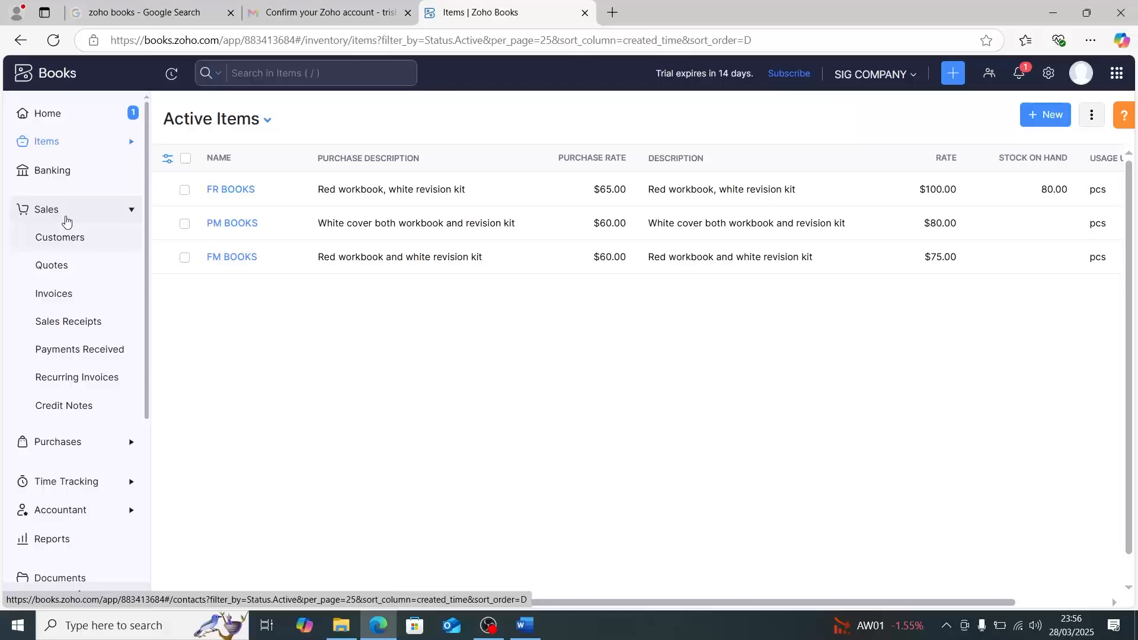
pyautogui.click(65, 244)
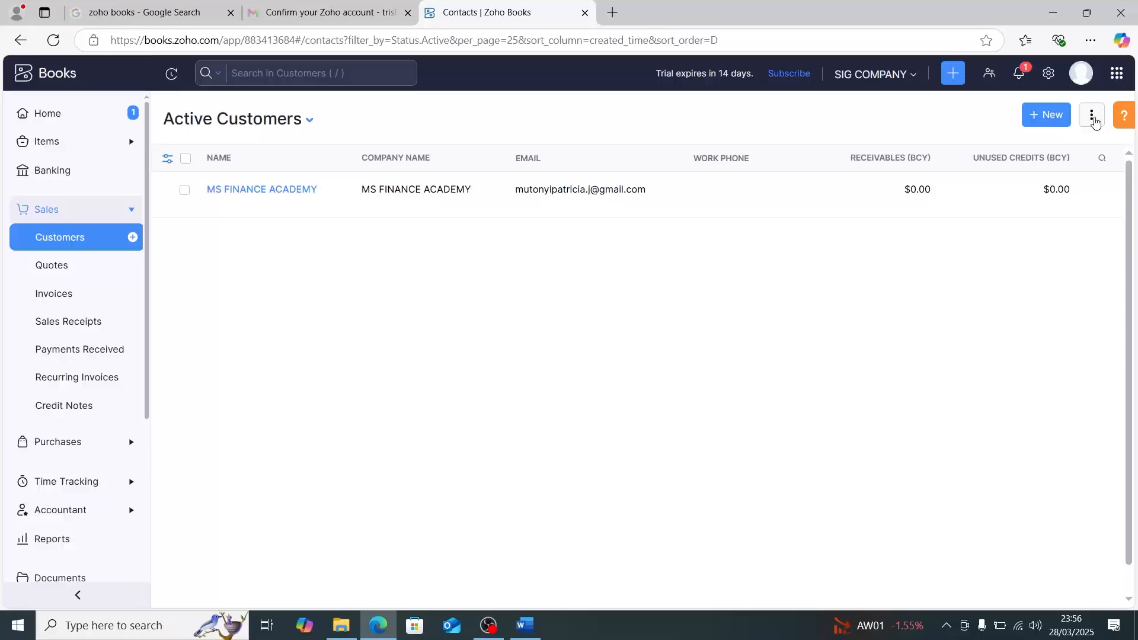
pyautogui.click(1092, 117)
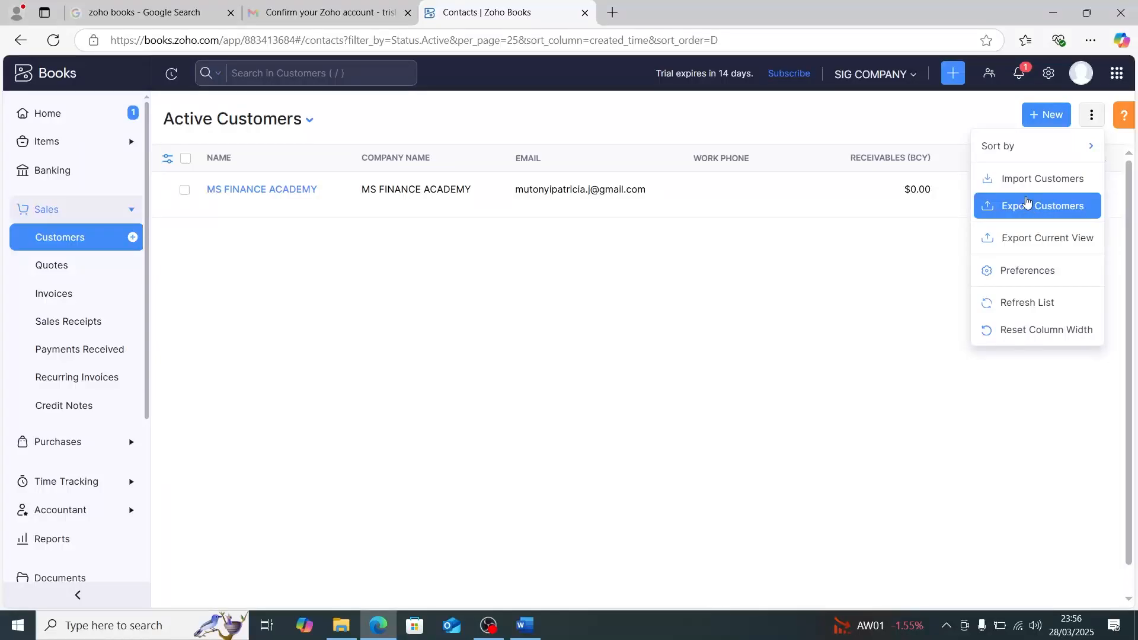
pyautogui.click(1027, 202)
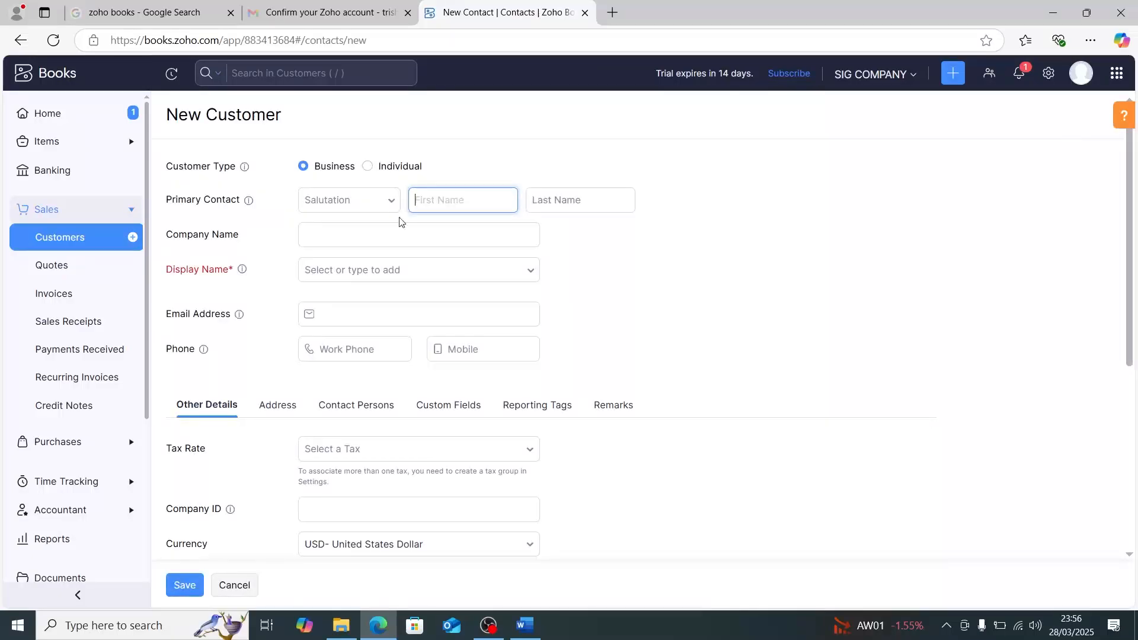
# Enter CORPORATE WORLD as the business customer's company name and choose it as the display name.
pyautogui.click(495, 238)
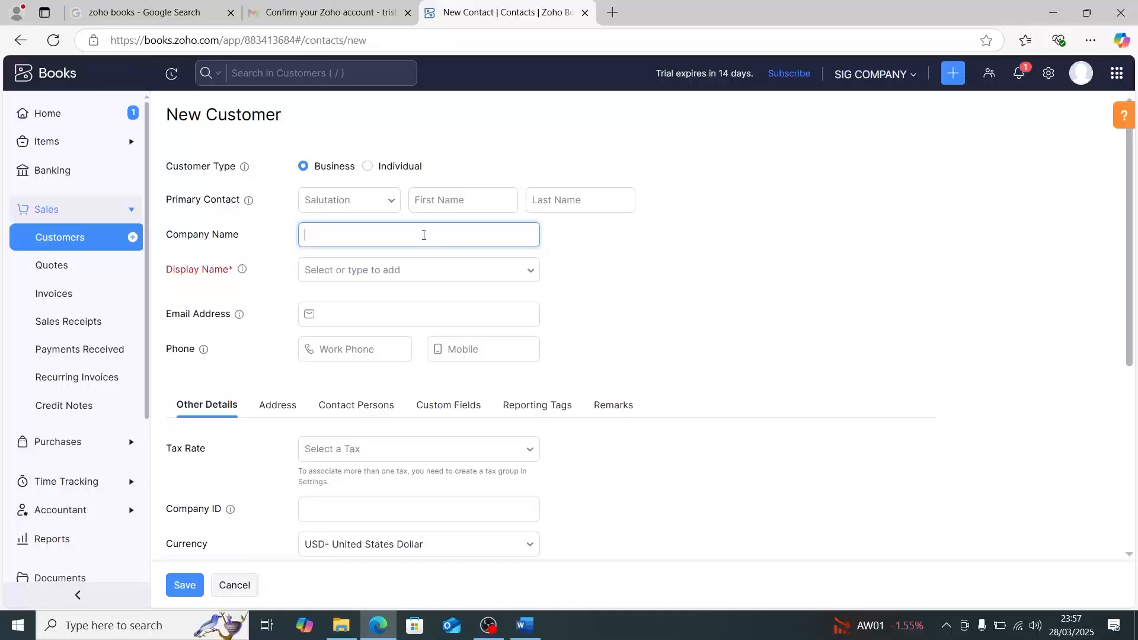
pyautogui.write('cORPORATE WORLD')
pyautogui.click(373, 270)
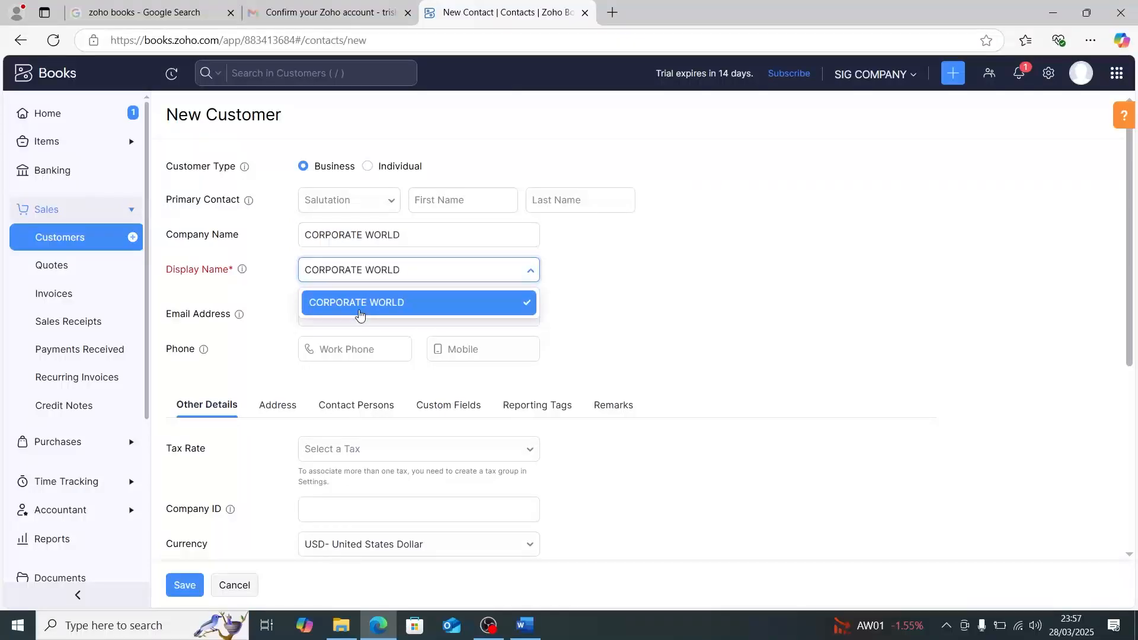
pyautogui.click(359, 303)
# Examine the tax rate choices, company ID and remaining fields in the new customer's other details.
pyautogui.scroll(-2, 390, 422)
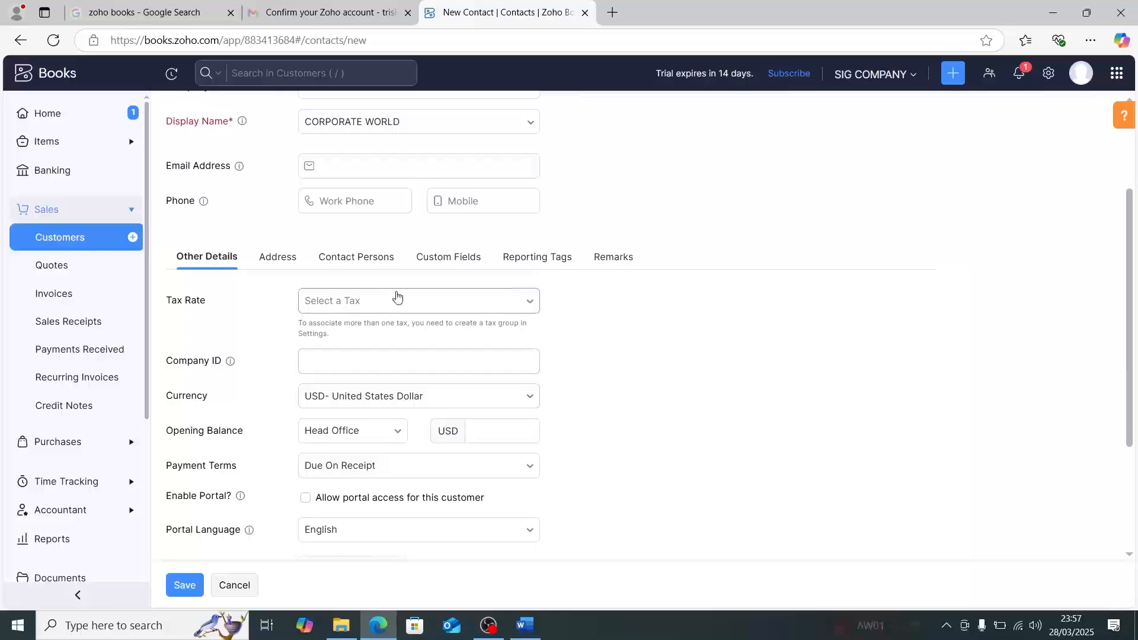
pyautogui.click(397, 299)
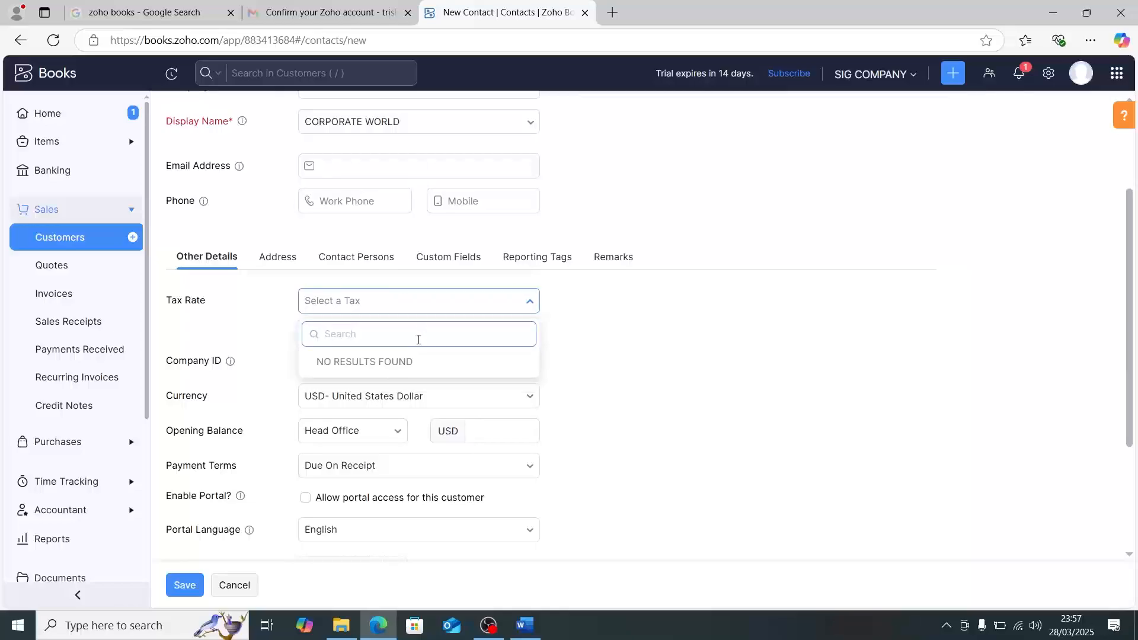
pyautogui.click(691, 371)
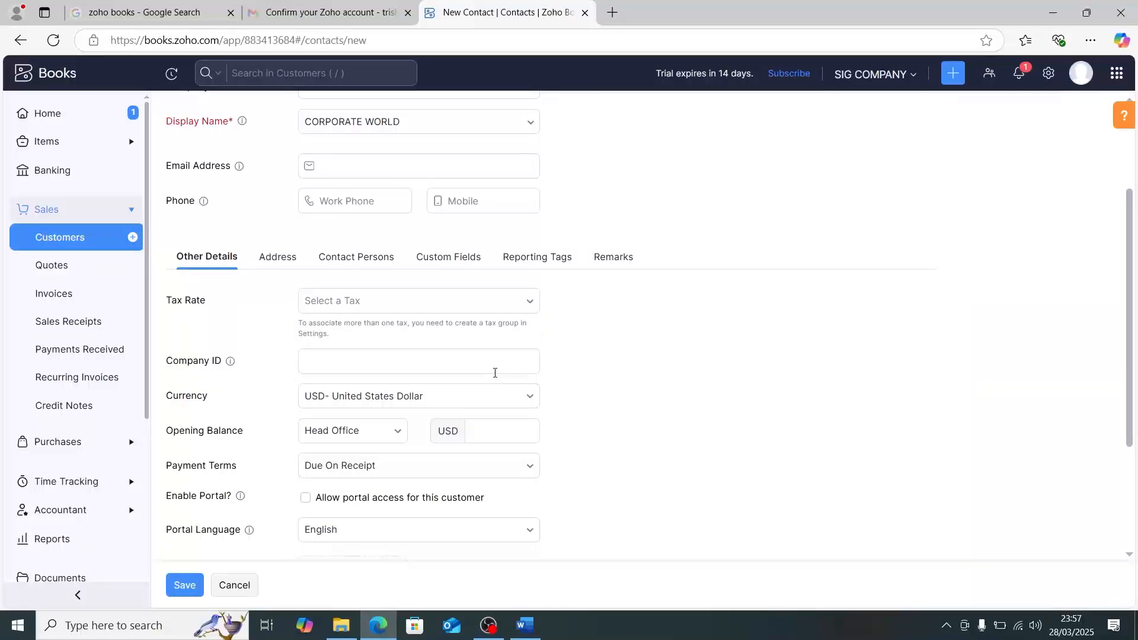
pyautogui.click(384, 362)
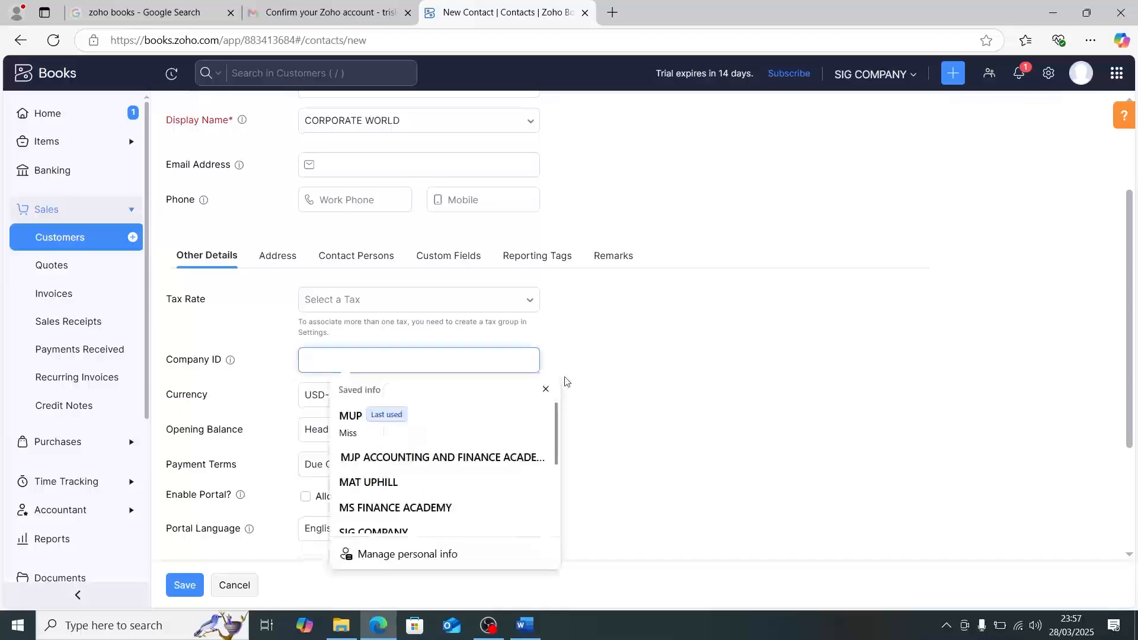
pyautogui.scroll(-1, 427, 380)
pyautogui.click(574, 332)
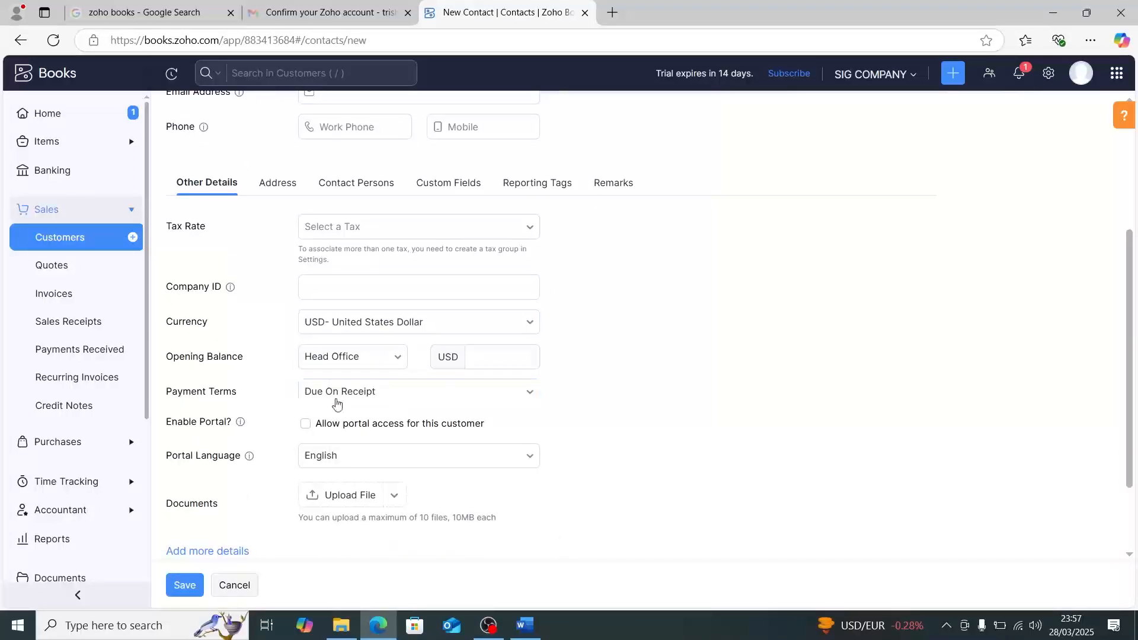
# Set the new customer's payment terms to Due end of the month and look over the rest of the form.
pyautogui.click(370, 400)
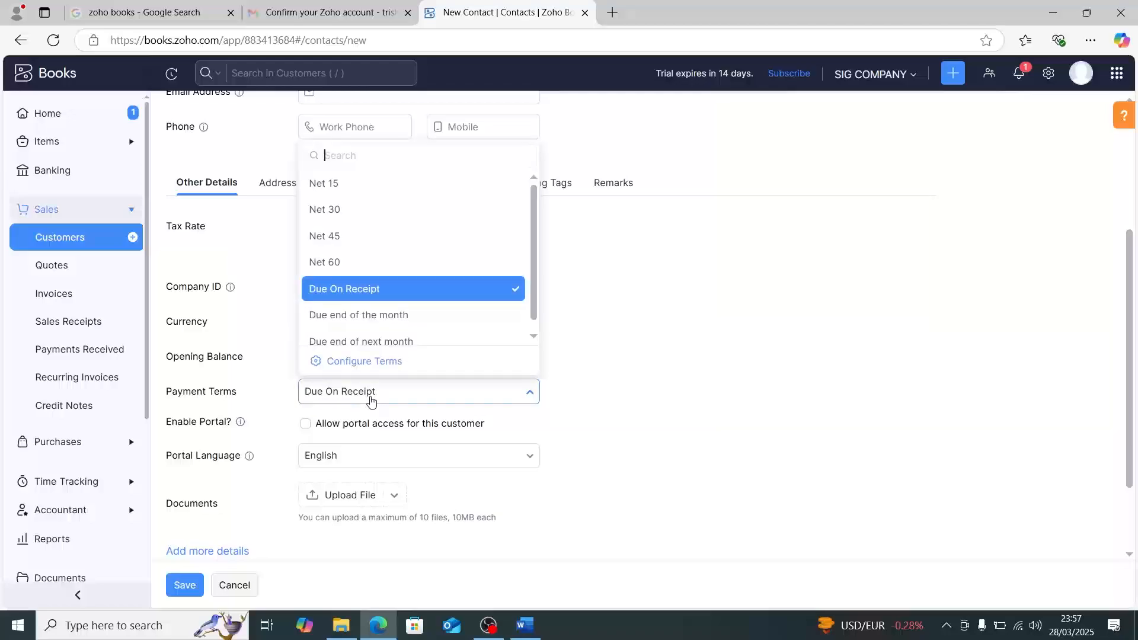
pyautogui.click(372, 308)
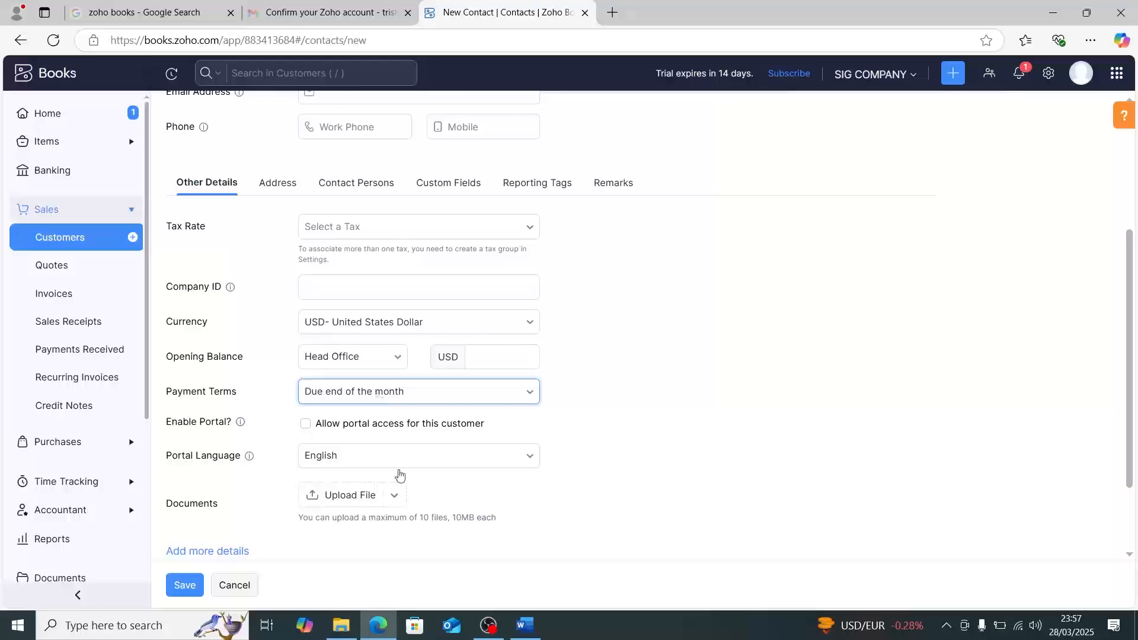
pyautogui.scroll(-1, 353, 492)
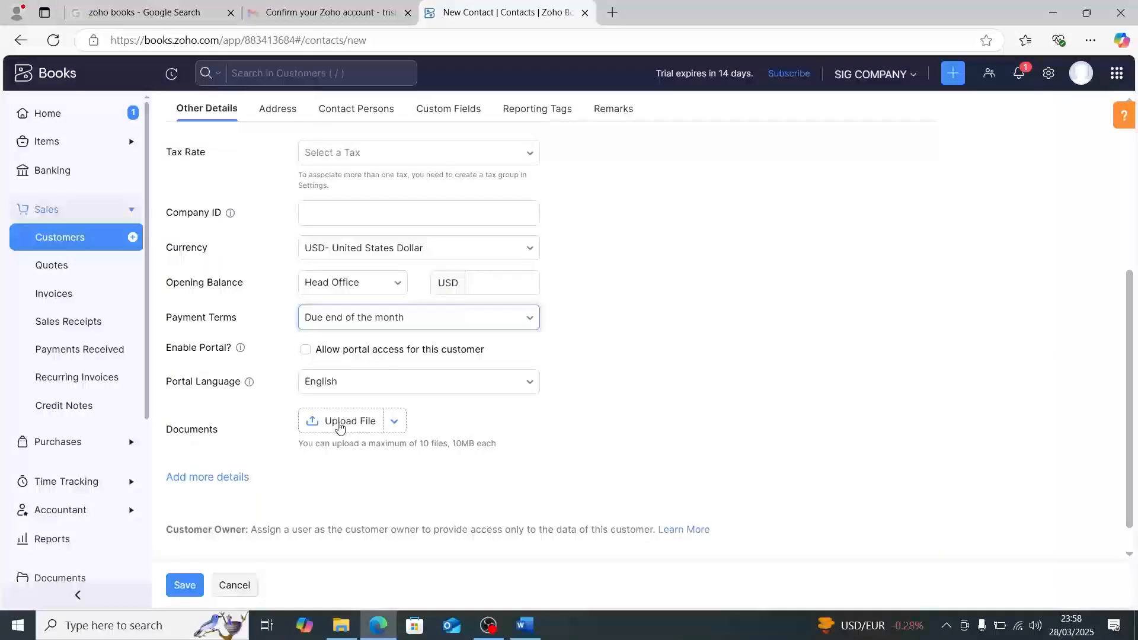
pyautogui.scroll(2, 349, 395)
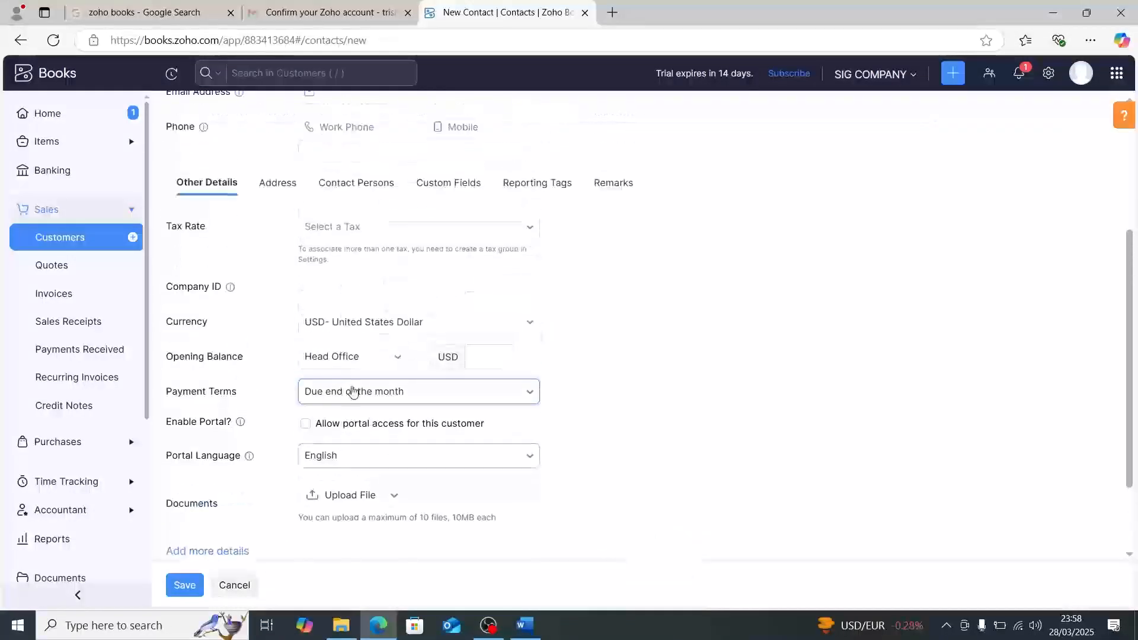
pyautogui.scroll(2, 350, 396)
pyautogui.scroll(-3, 345, 407)
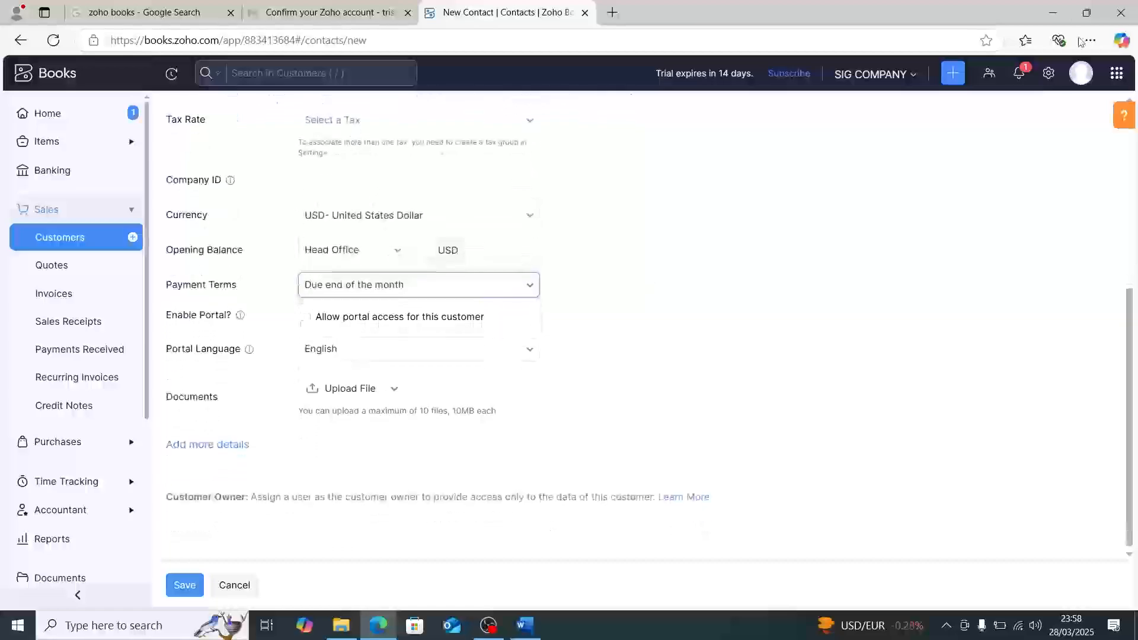
pyautogui.scroll(5, 962, 154)
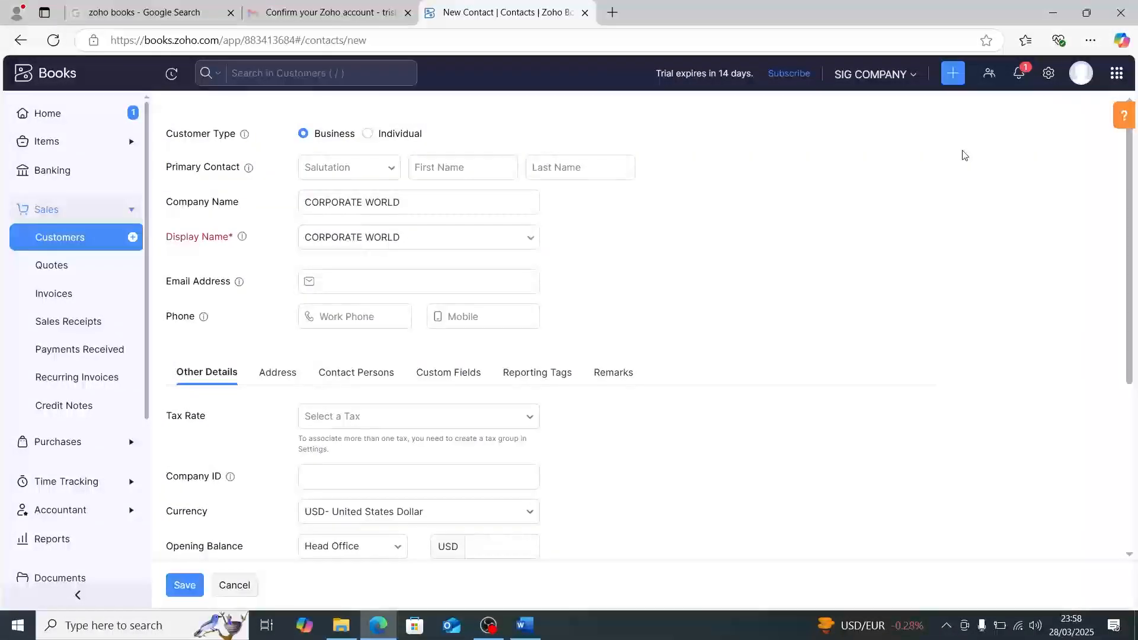
pyautogui.scroll(-4, 962, 154)
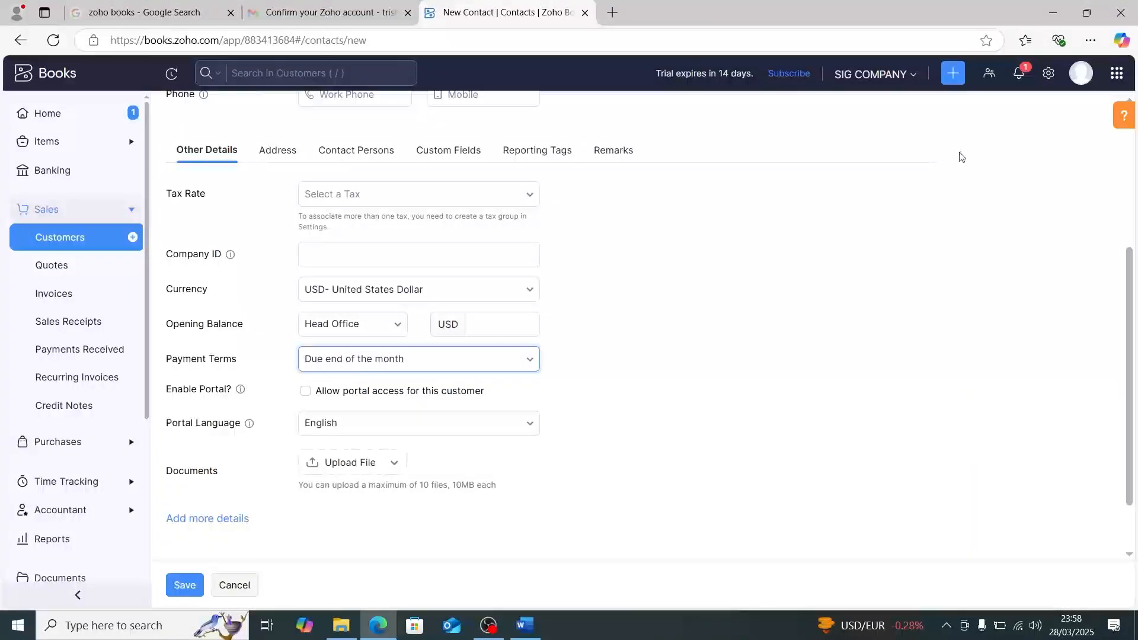
pyautogui.scroll(3, 961, 157)
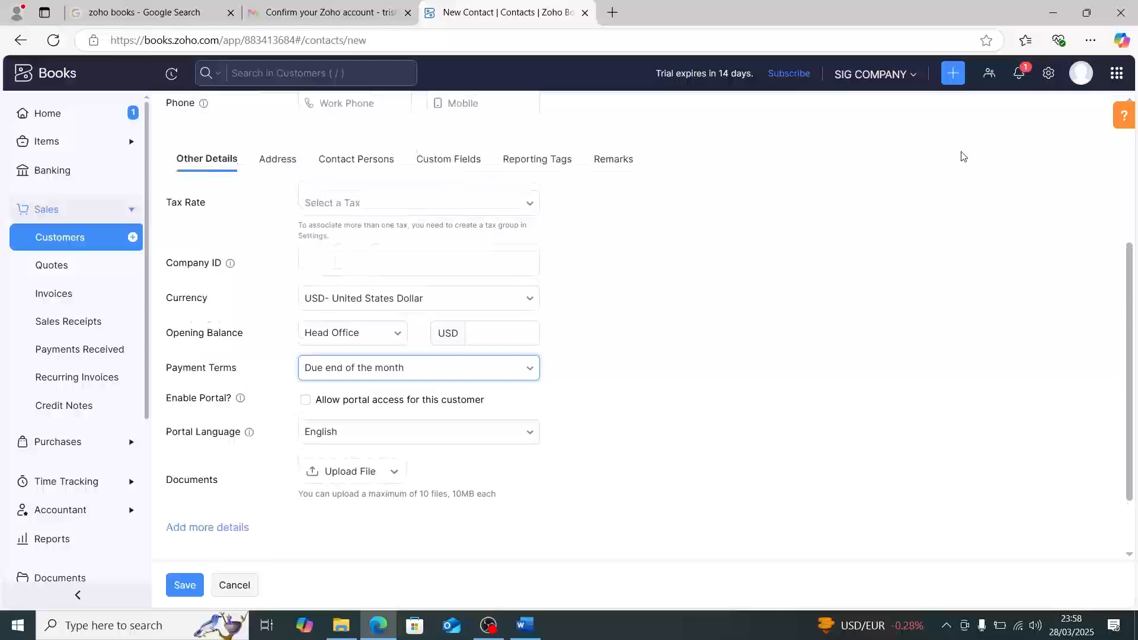
pyautogui.scroll(-4, 961, 157)
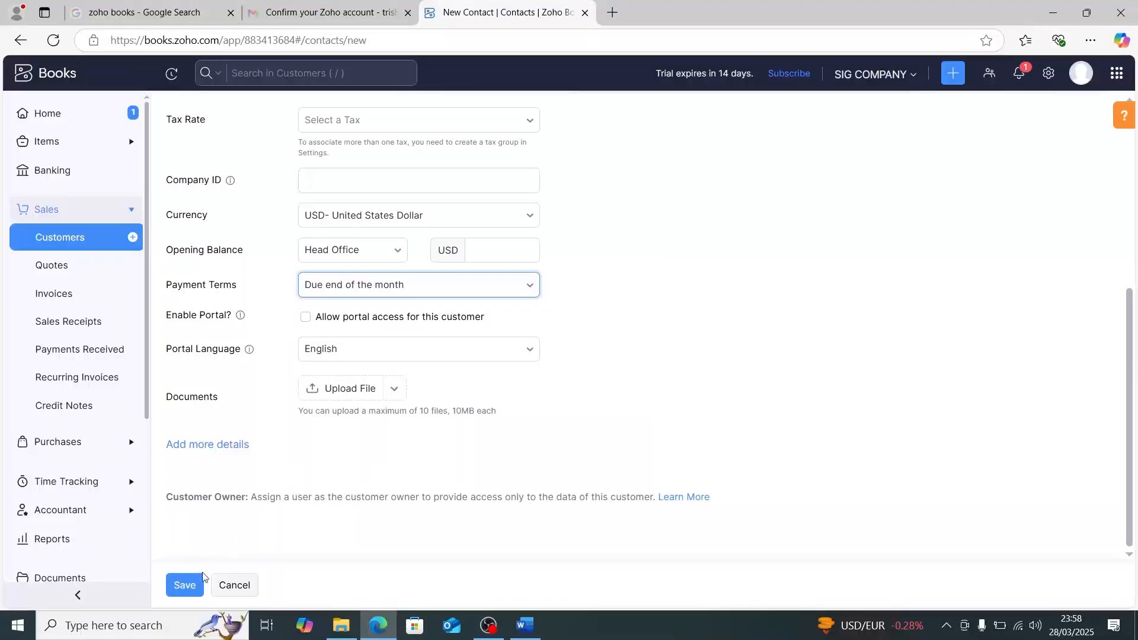
# Save the CORPORATE WORLD customer and review its overview down to the contact history.
pyautogui.click(189, 582)
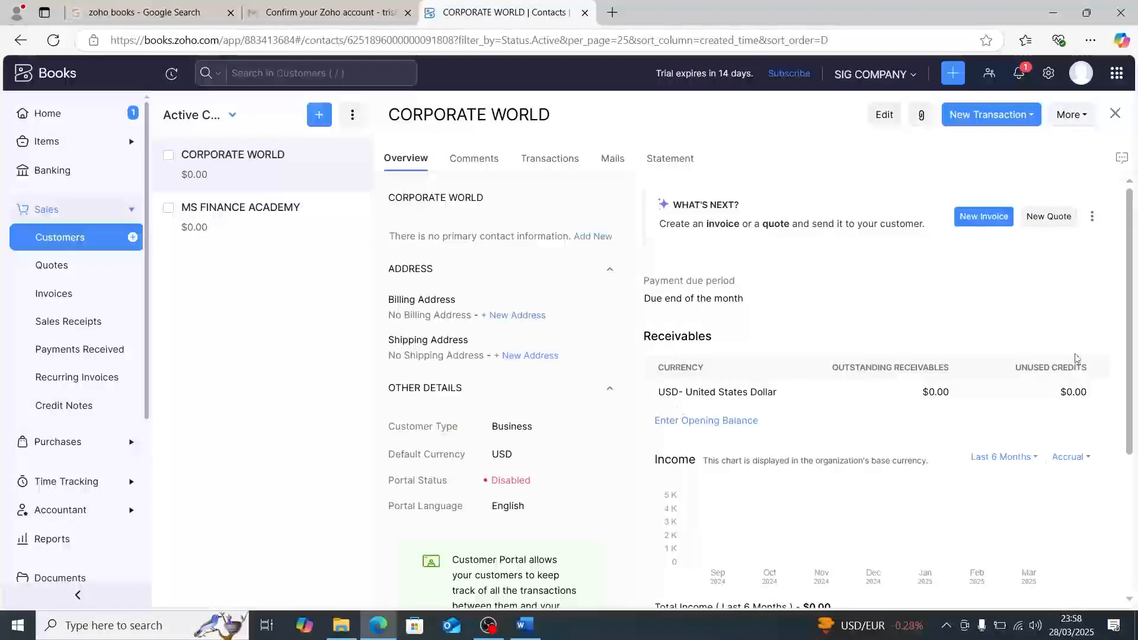
pyautogui.scroll(-2, 1011, 318)
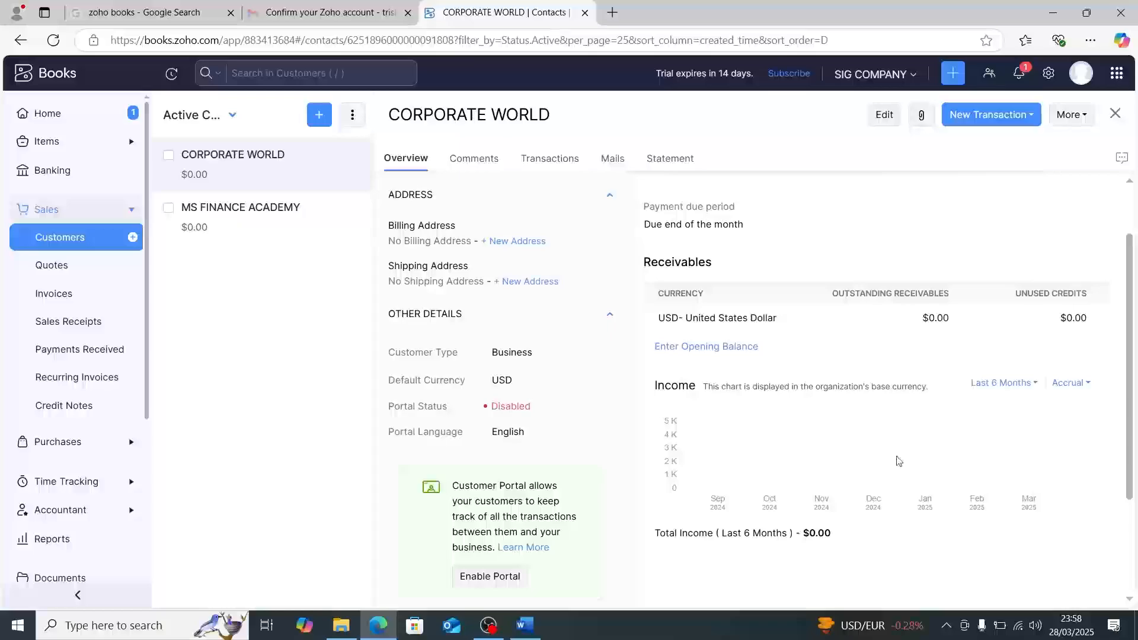
pyautogui.scroll(-3, 850, 454)
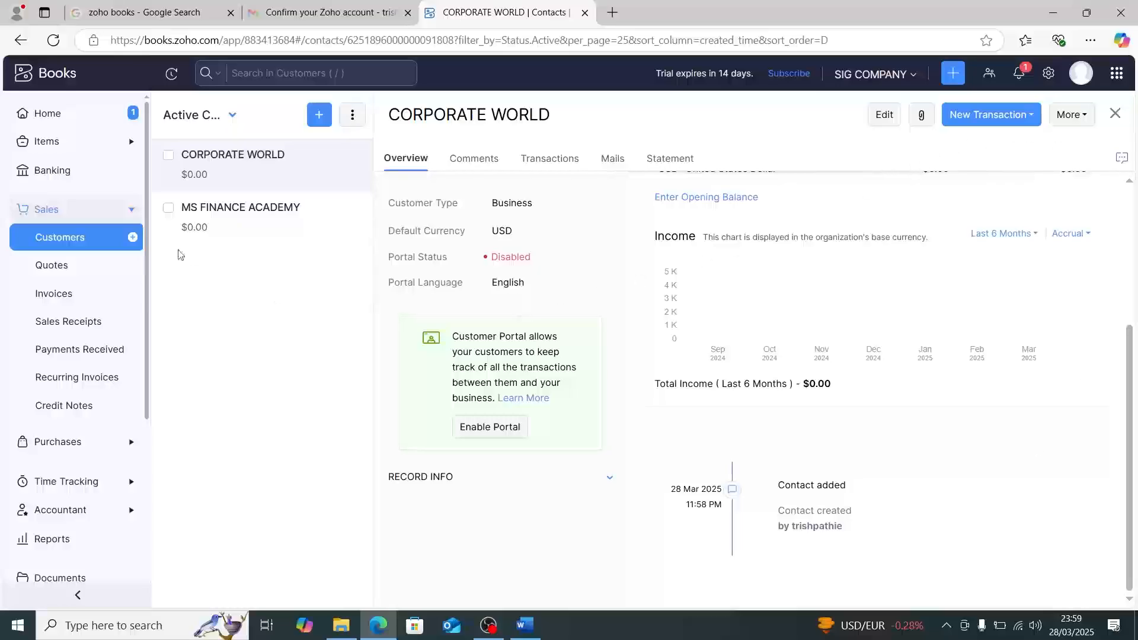
# Go to the Vendors list under Purchases and start a new vendor.
pyautogui.scroll(-1, 59, 283)
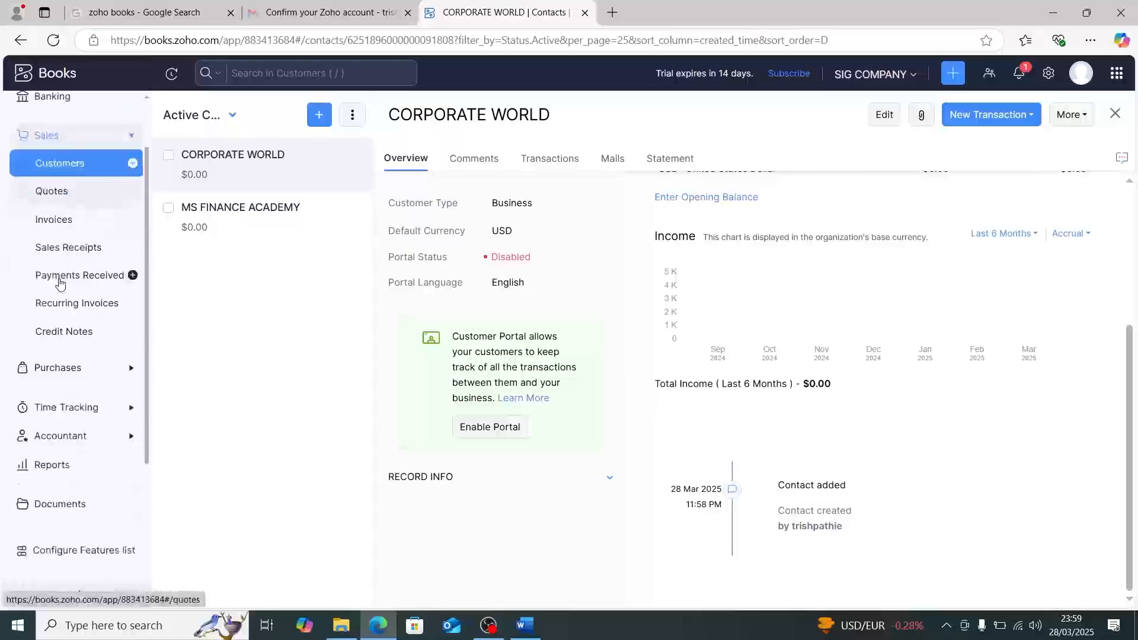
pyautogui.click(68, 368)
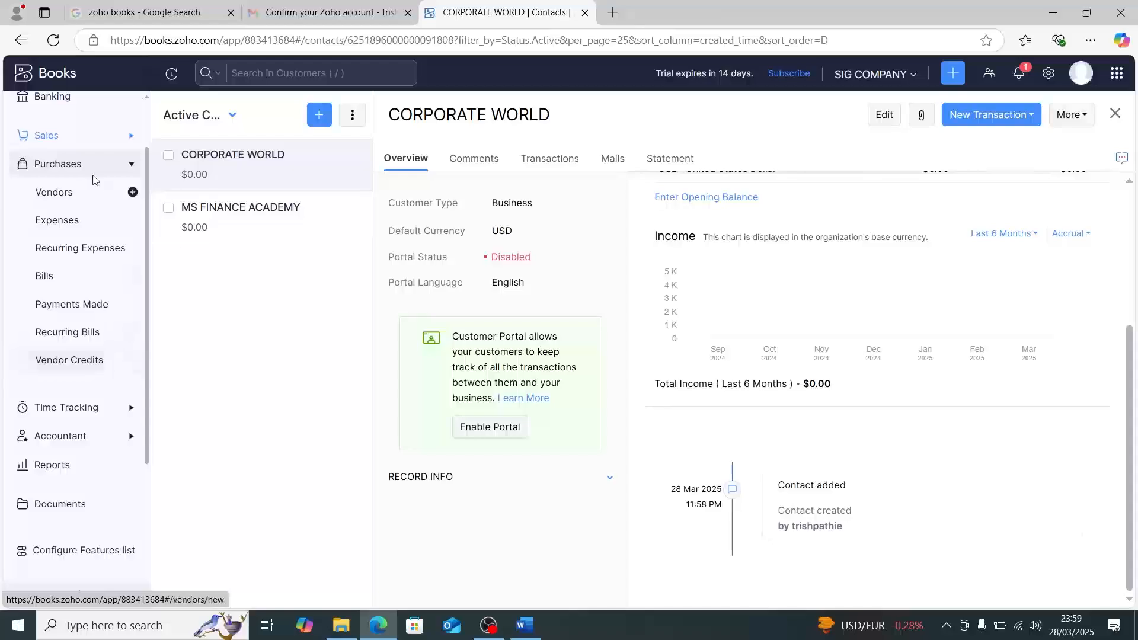
pyautogui.click(73, 202)
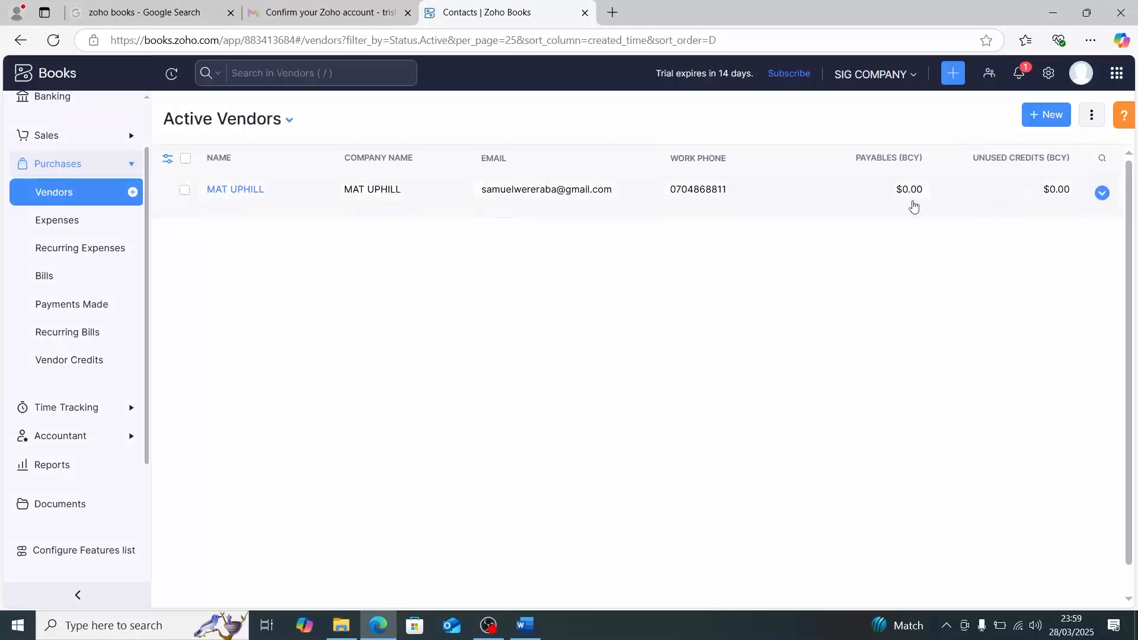
pyautogui.click(1036, 124)
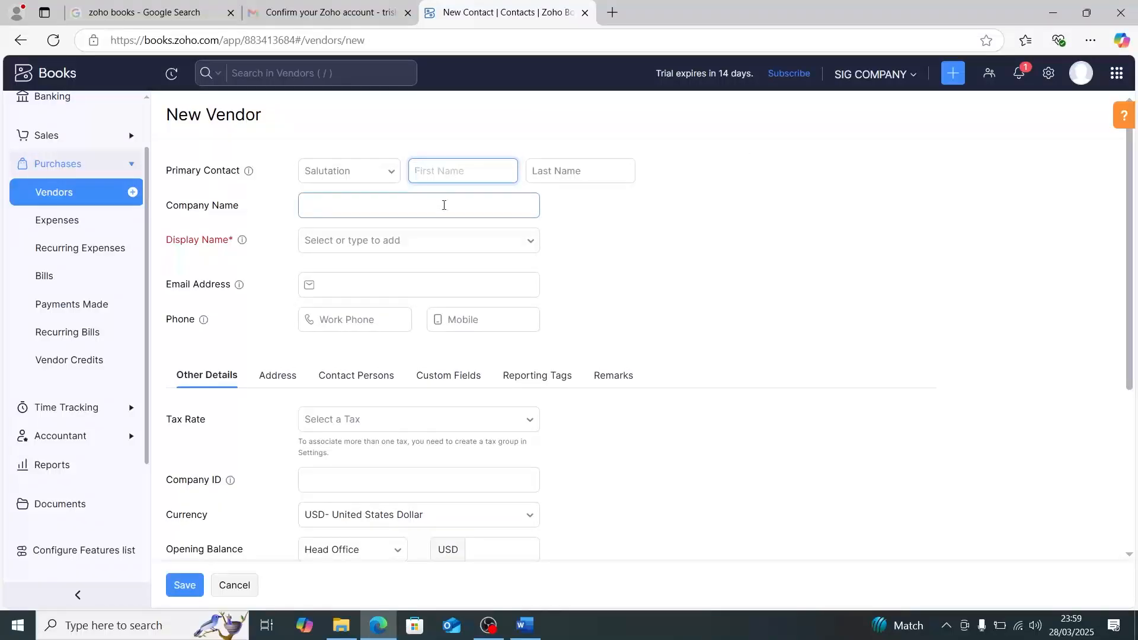
# Examine the new vendor form's contact fields and other details, including tax rate, currency, opening balance and payment terms.
pyautogui.scroll(-1, 444, 204)
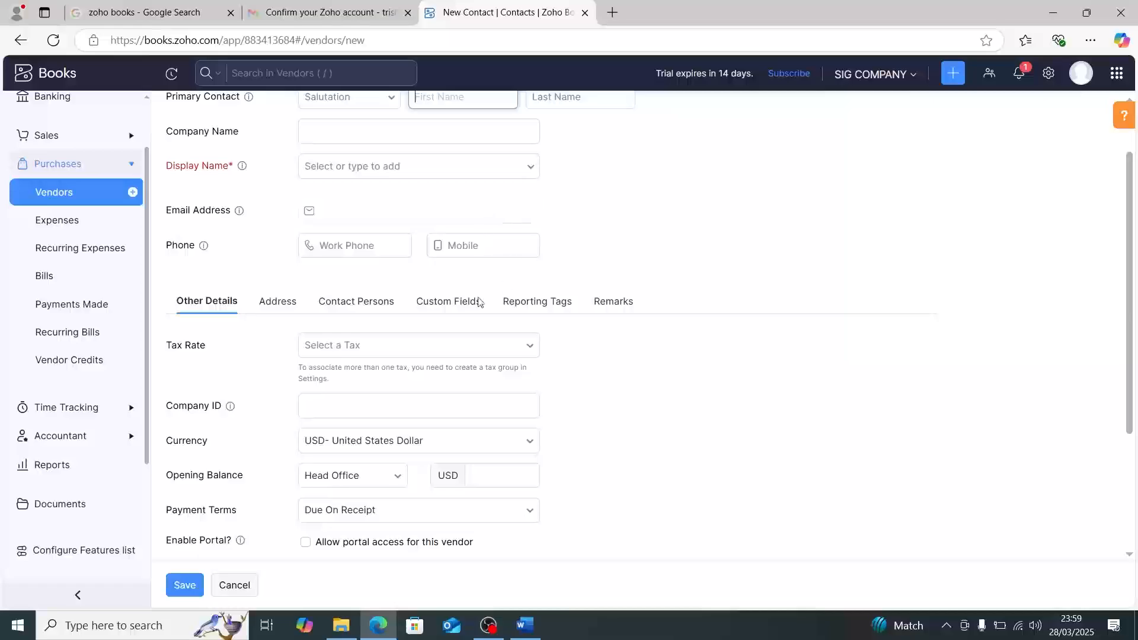
pyautogui.scroll(-1, 439, 325)
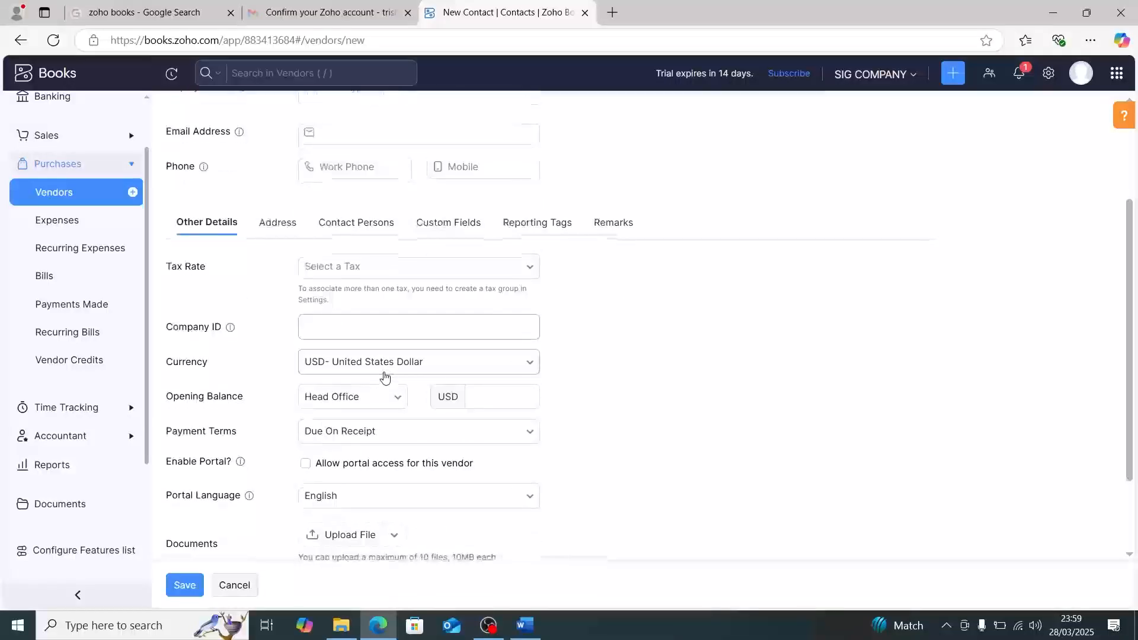
pyautogui.scroll(-1, 385, 376)
pyautogui.scroll(-1, 384, 376)
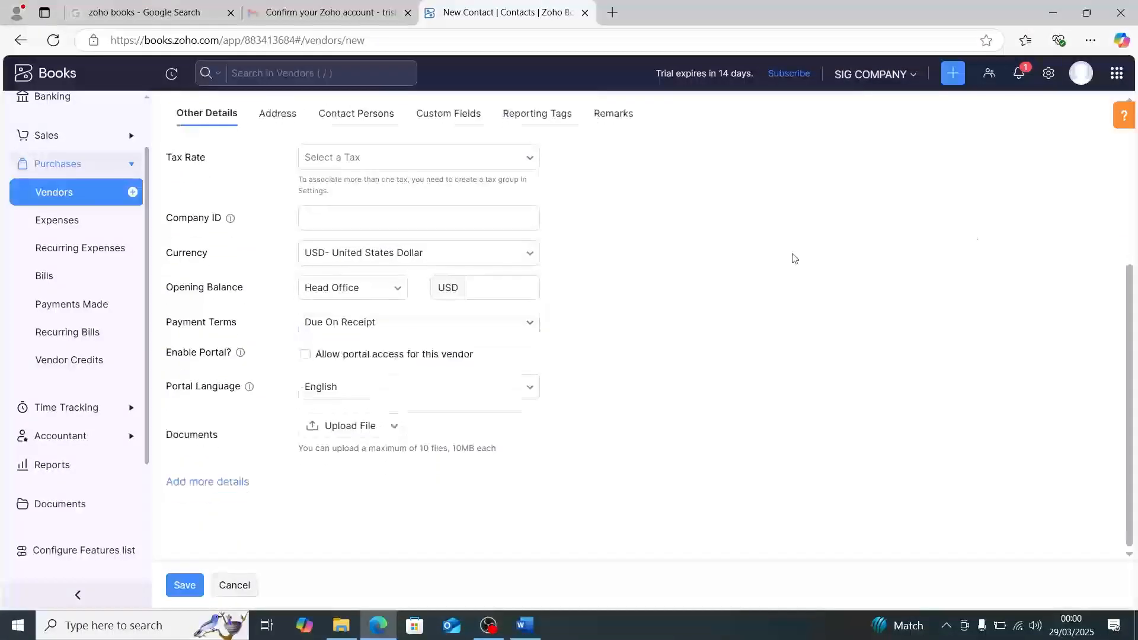
pyautogui.scroll(3, 993, 226)
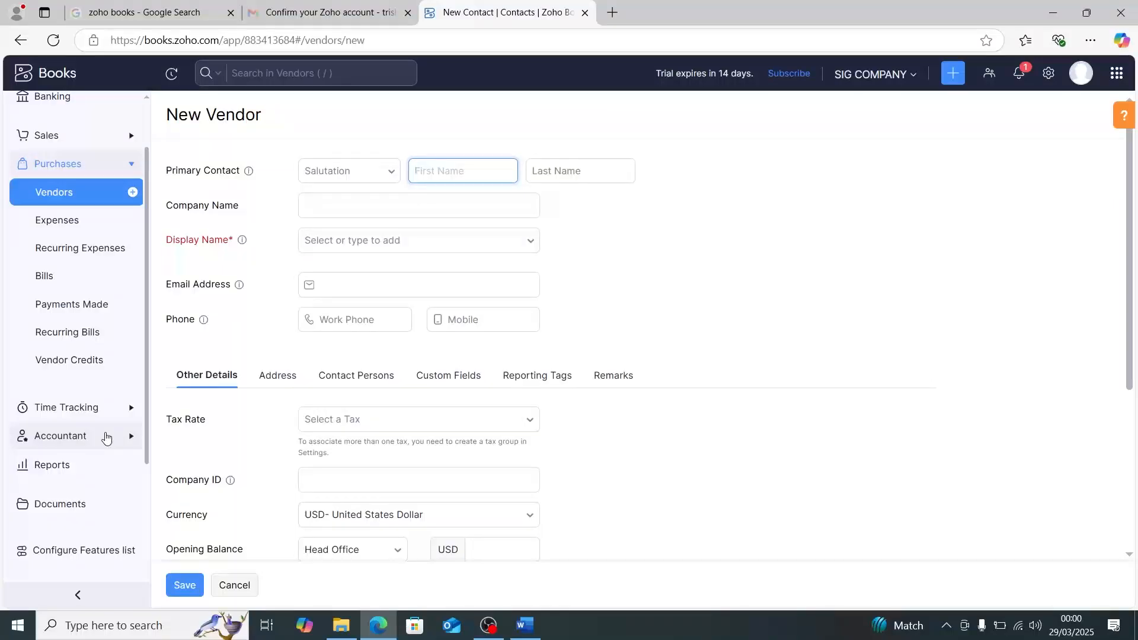
# Go to the Chart of Accounts under Accountant and check its import and export options.
pyautogui.click(106, 437)
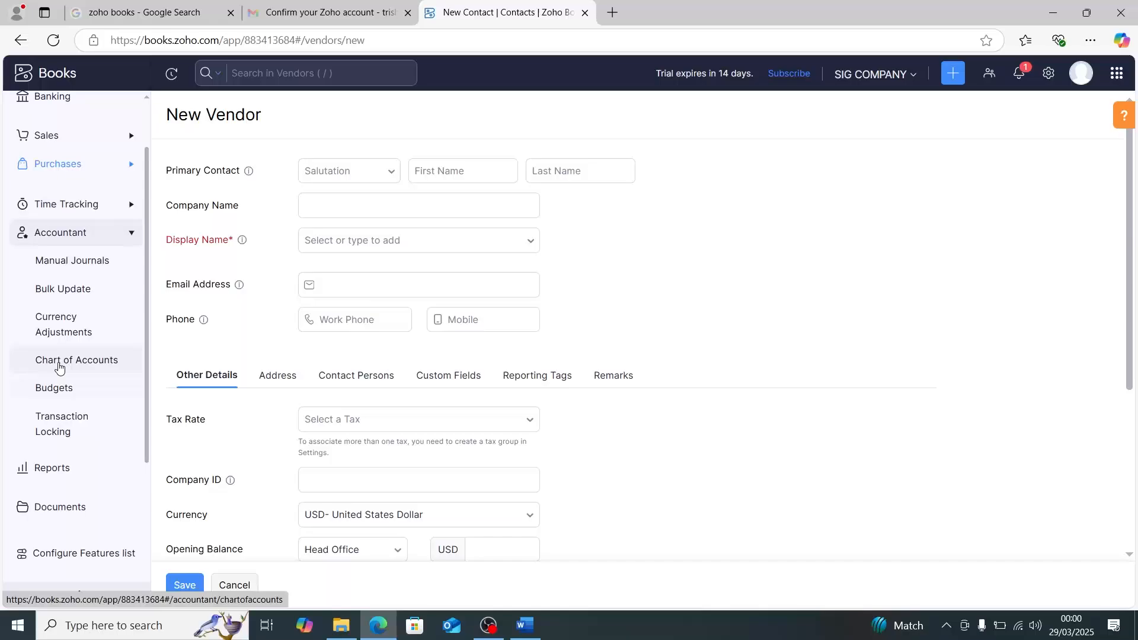
pyautogui.click(59, 367)
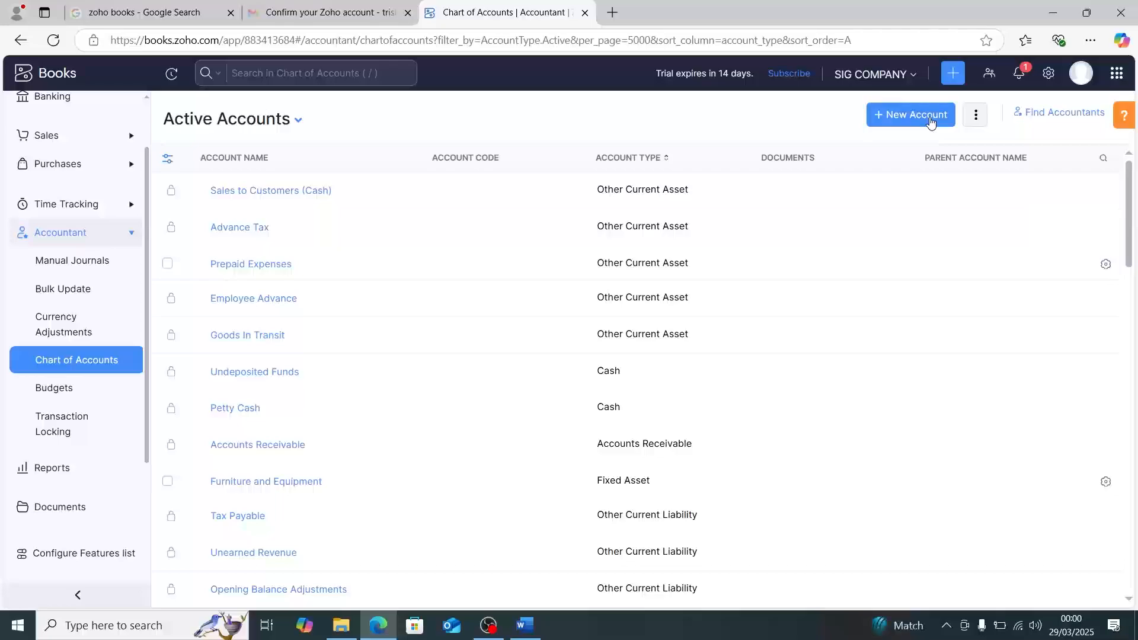
pyautogui.click(976, 116)
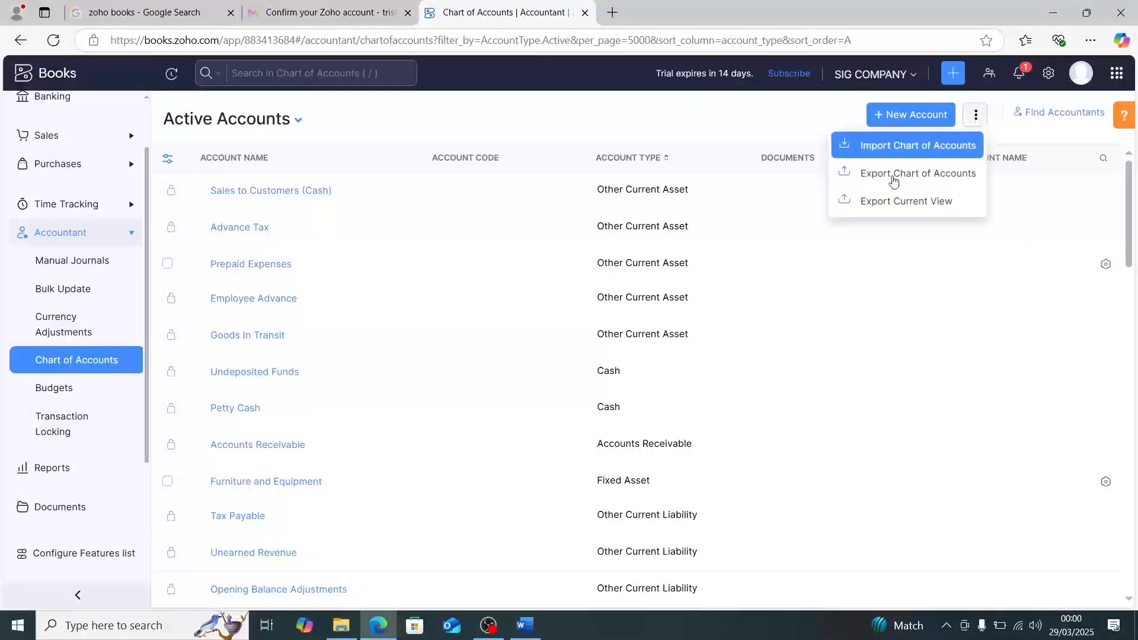